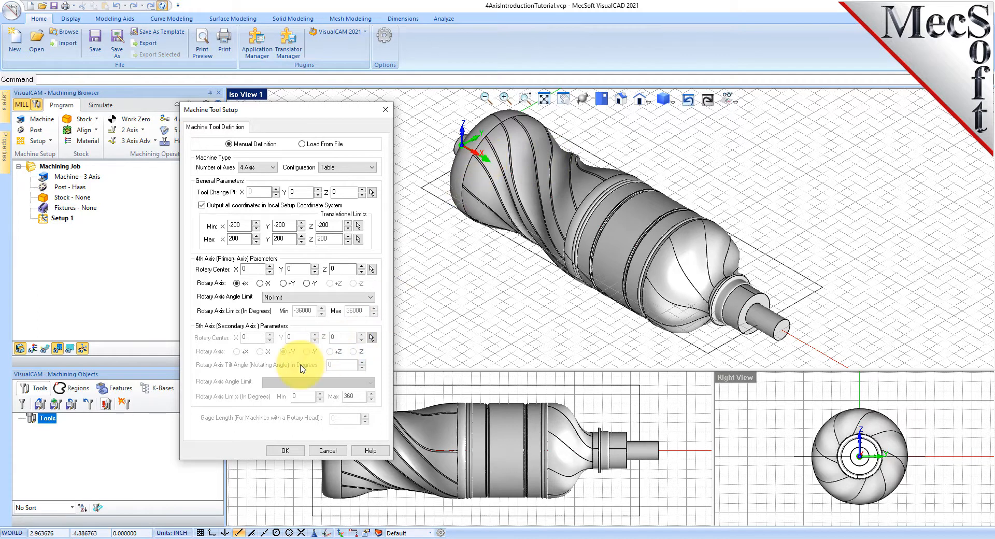
# Apply the manual machine definition with 4 axes, Table configuration and the rotary axis along +X
pyautogui.click(288, 450)
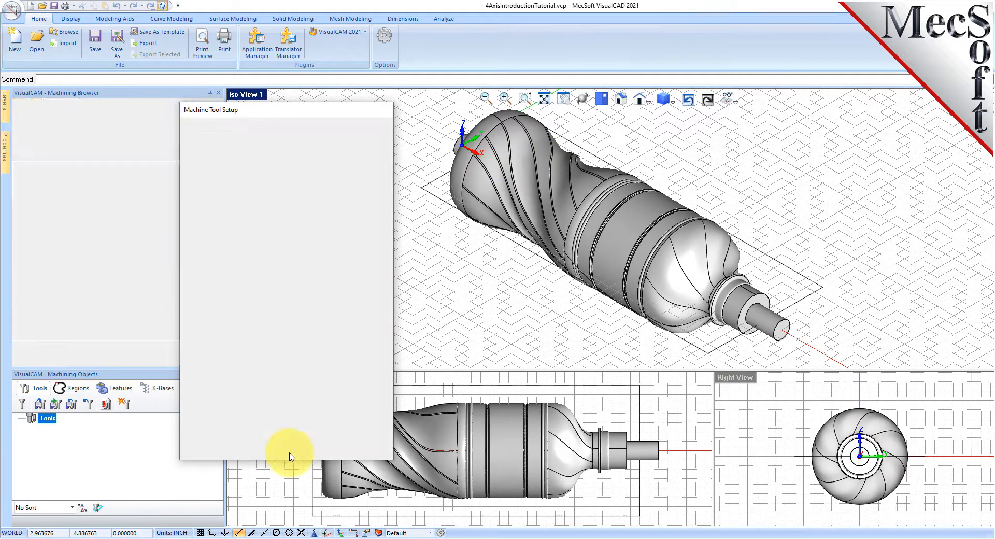
pyautogui.click(60, 179)
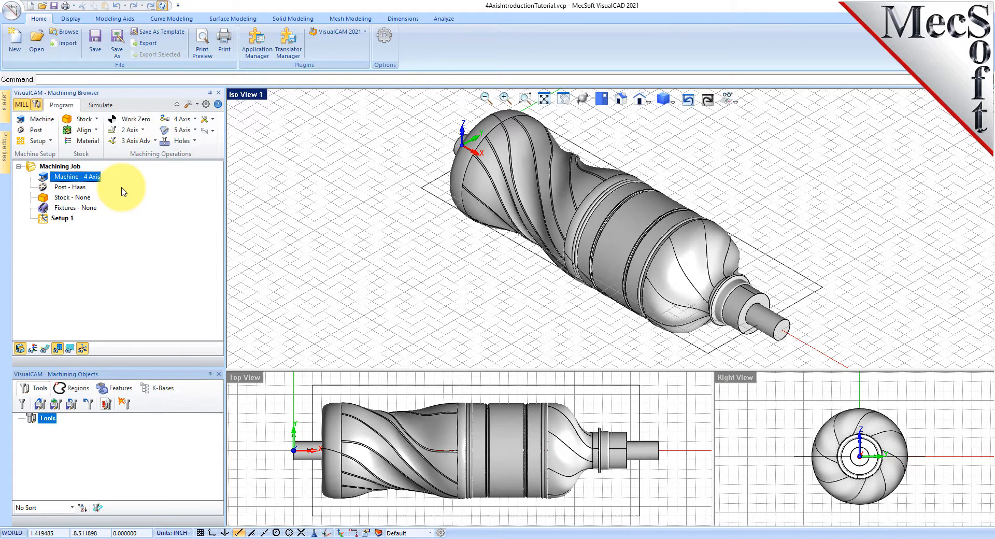
# Set the post-processor to Haas with the posted file extension .nc
pyautogui.click(38, 131)
pyautogui.moveTo(118, 114); pyautogui.dragTo(263, 115)
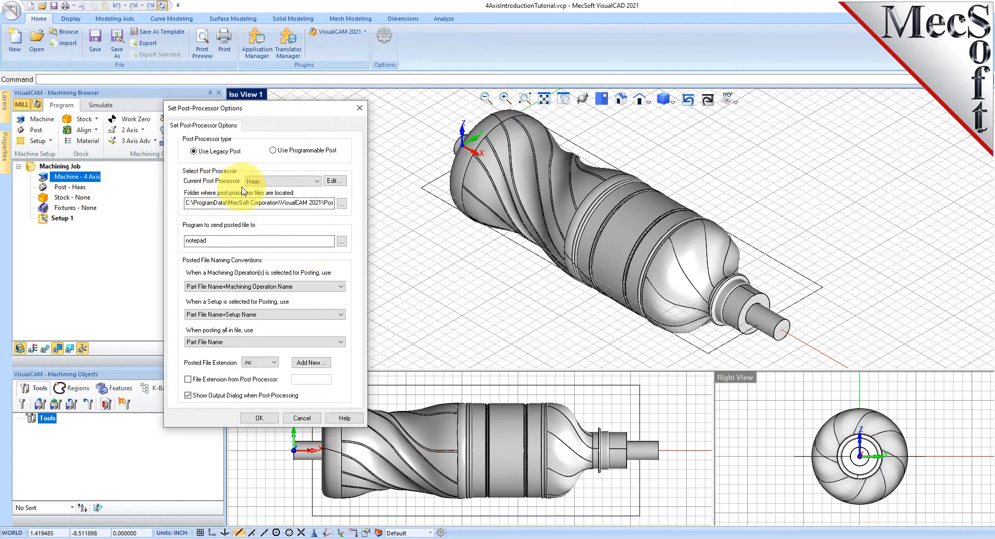
pyautogui.click(316, 181)
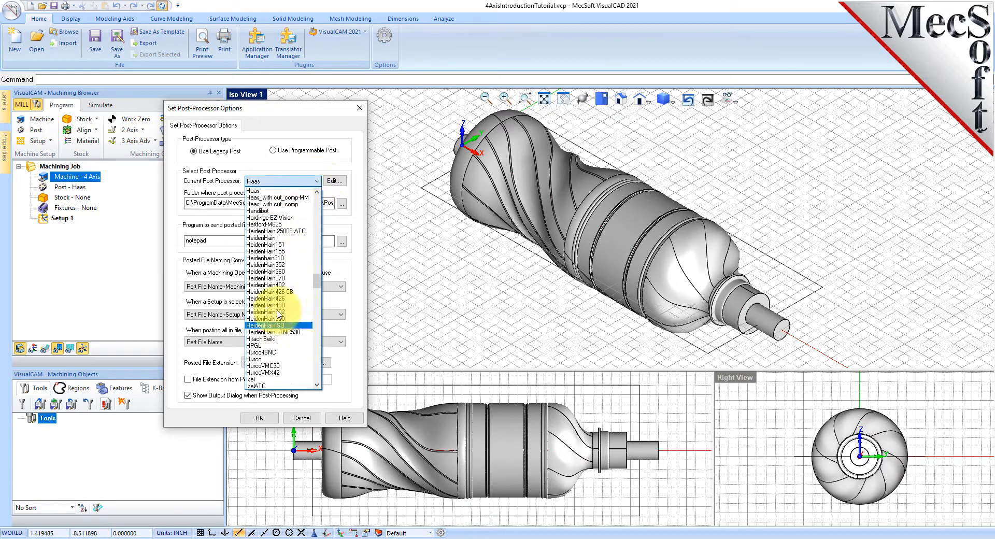
pyautogui.click(260, 191)
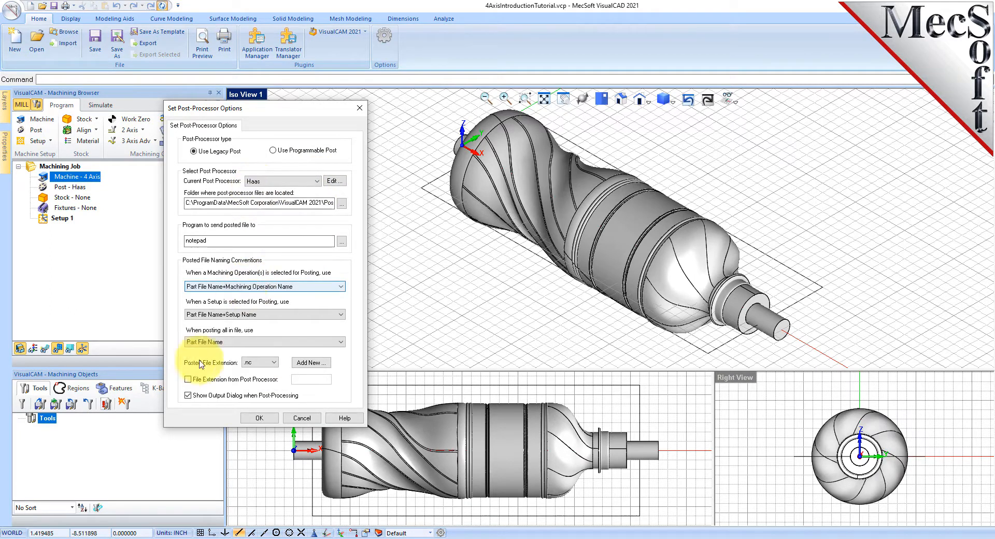
pyautogui.click(259, 363)
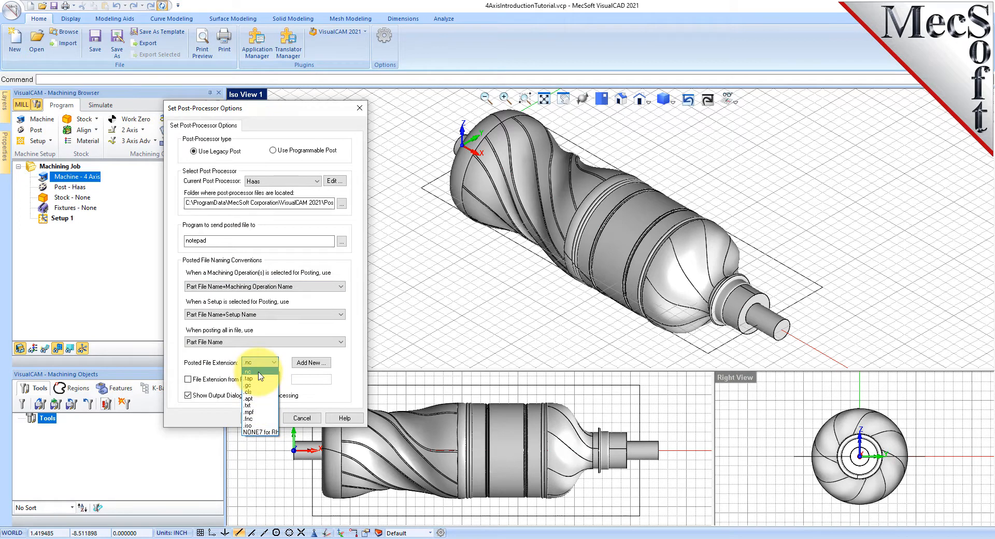
pyautogui.click(258, 373)
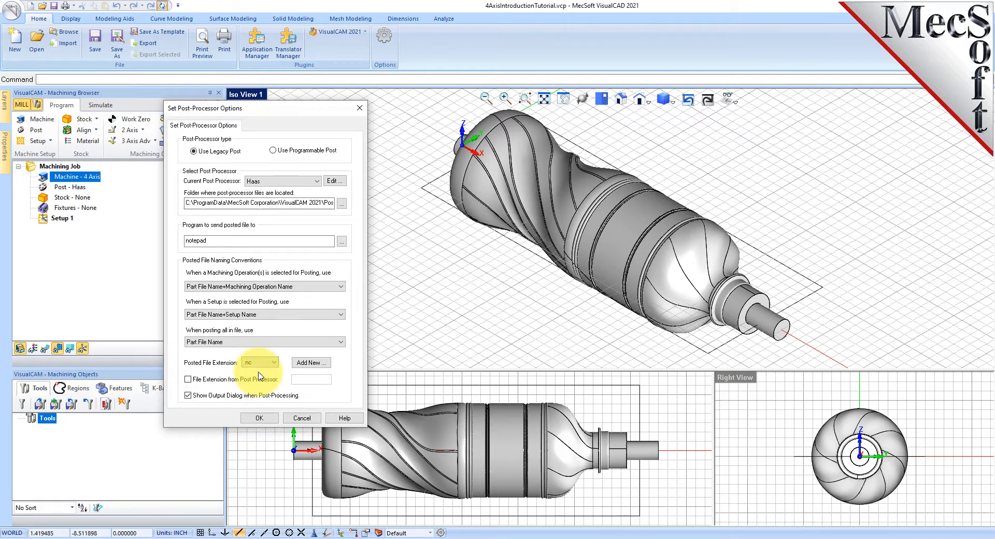
pyautogui.click(259, 418)
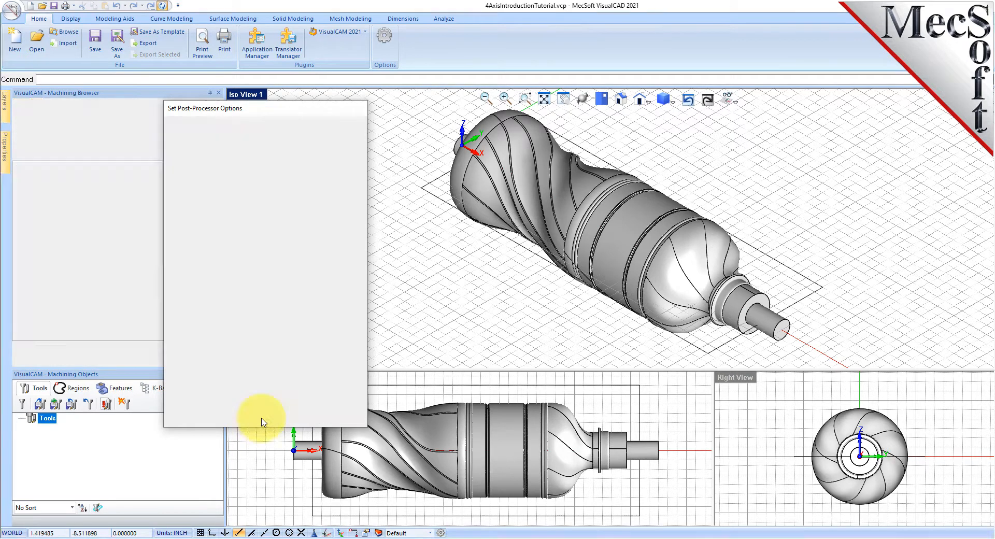
pyautogui.click(66, 187)
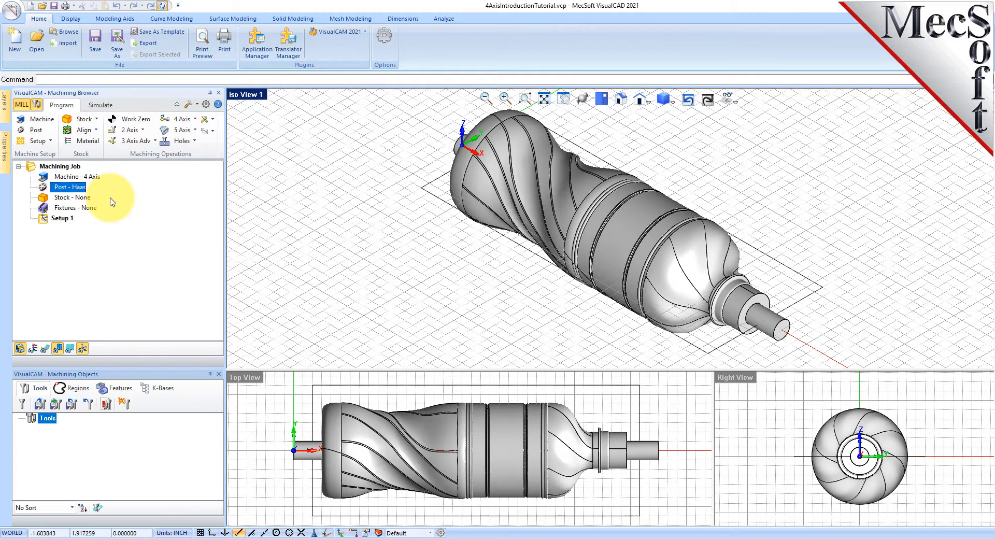
# Select Setup 1 and check the display of its machine coordinate system on the part
pyautogui.click(62, 218)
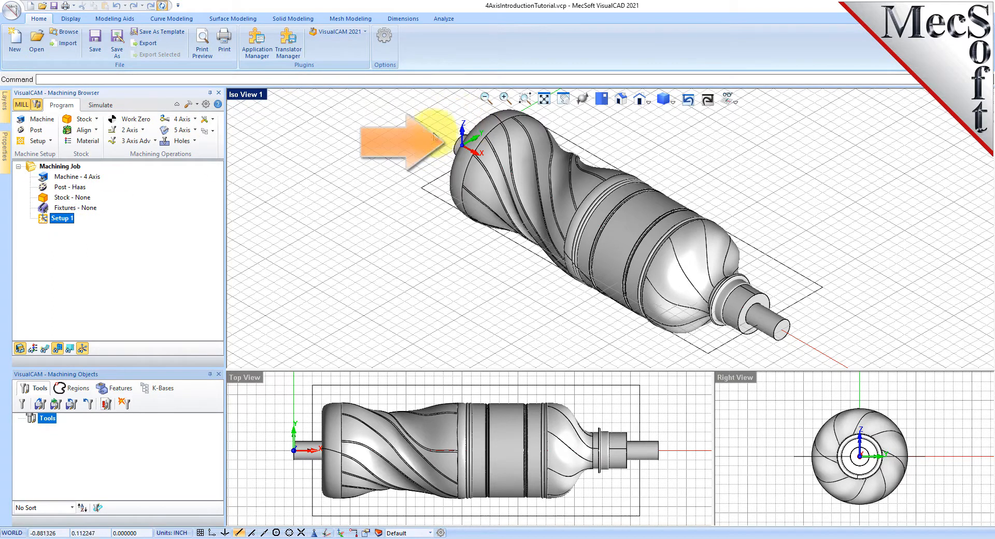
pyautogui.click(83, 350)
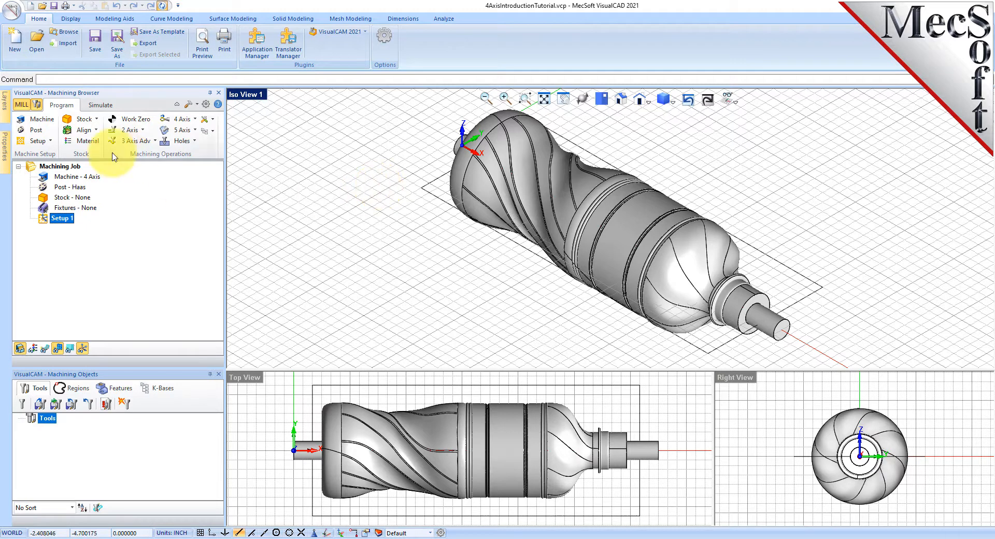
# Create a box stock 9.75 inches long, 3 inches wide and 3 inches high, referenced from its minimum X, Y, Z corner
pyautogui.click(97, 121)
pyautogui.click(96, 120)
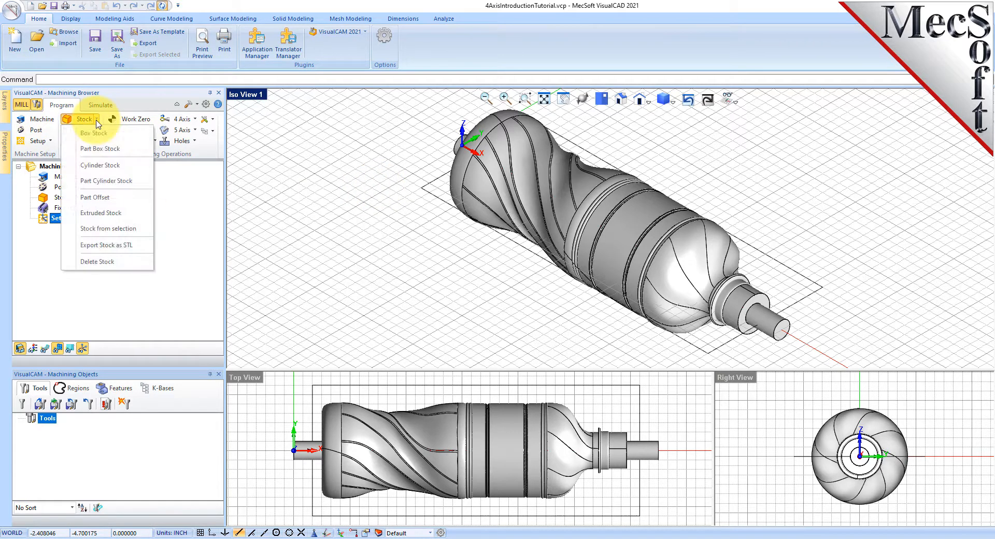
pyautogui.click(132, 138)
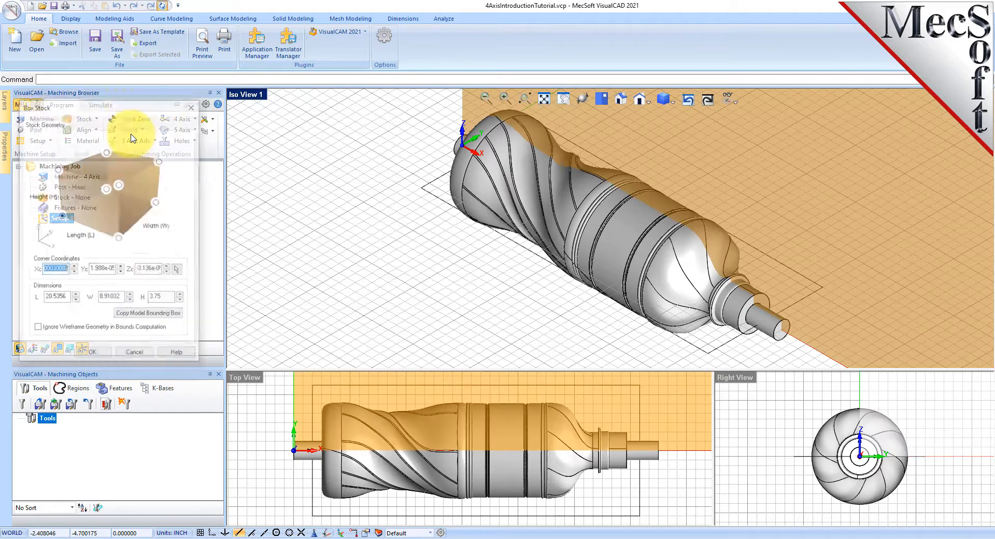
pyautogui.moveTo(116, 103); pyautogui.dragTo(224, 139)
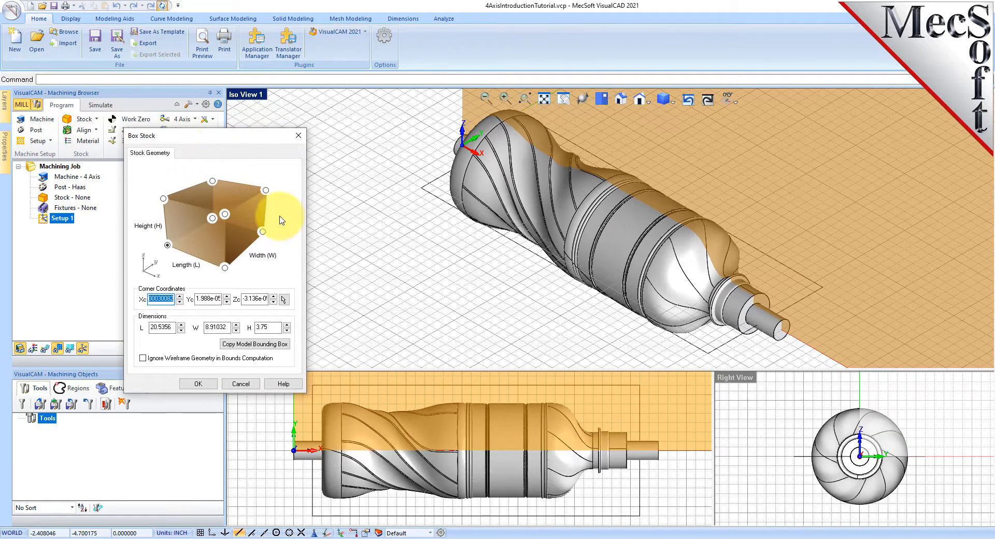
pyautogui.doubleClick(150, 327)
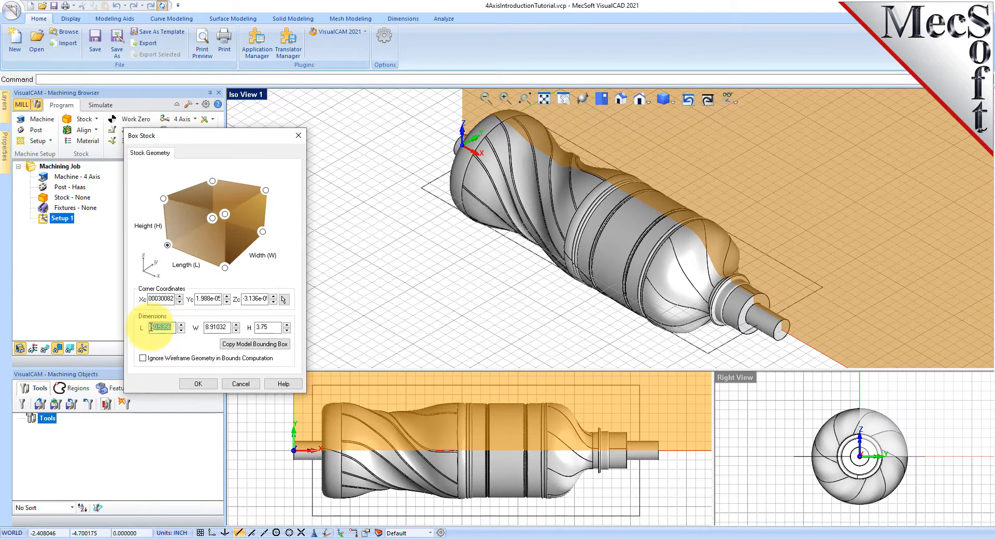
pyautogui.write('9.75')
pyautogui.doubleClick(227, 327)
pyautogui.write('3')
pyautogui.doubleClick(265, 327)
pyautogui.write('3')
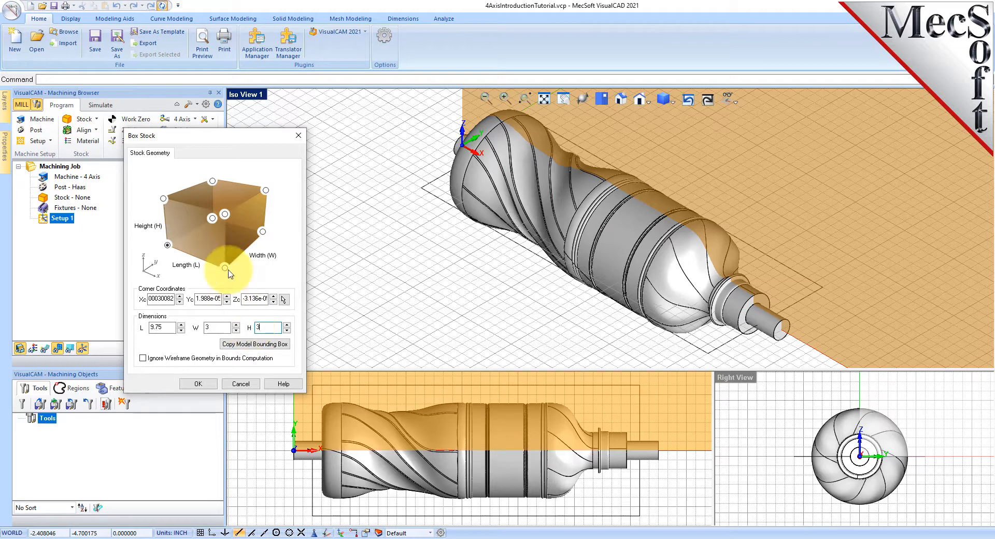
pyautogui.click(167, 246)
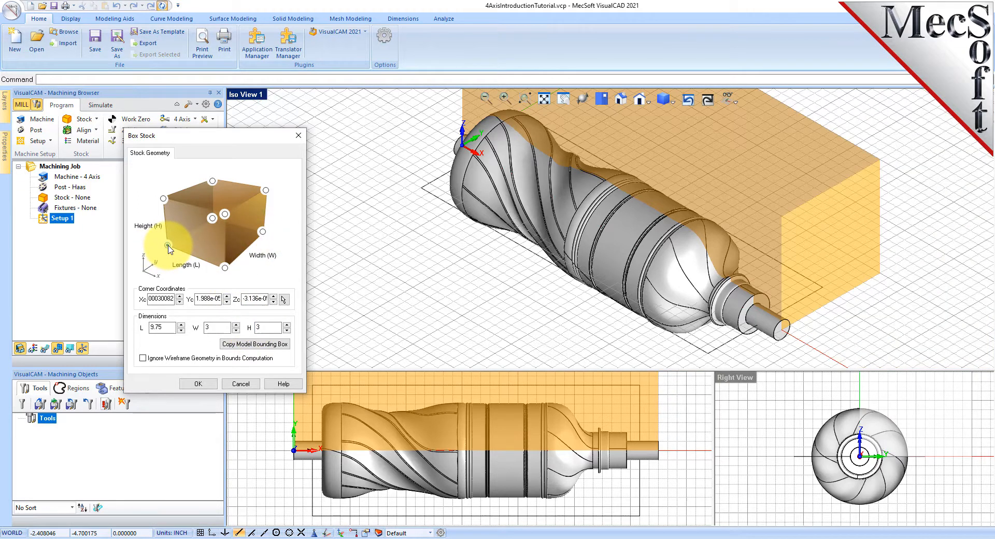
pyautogui.click(199, 384)
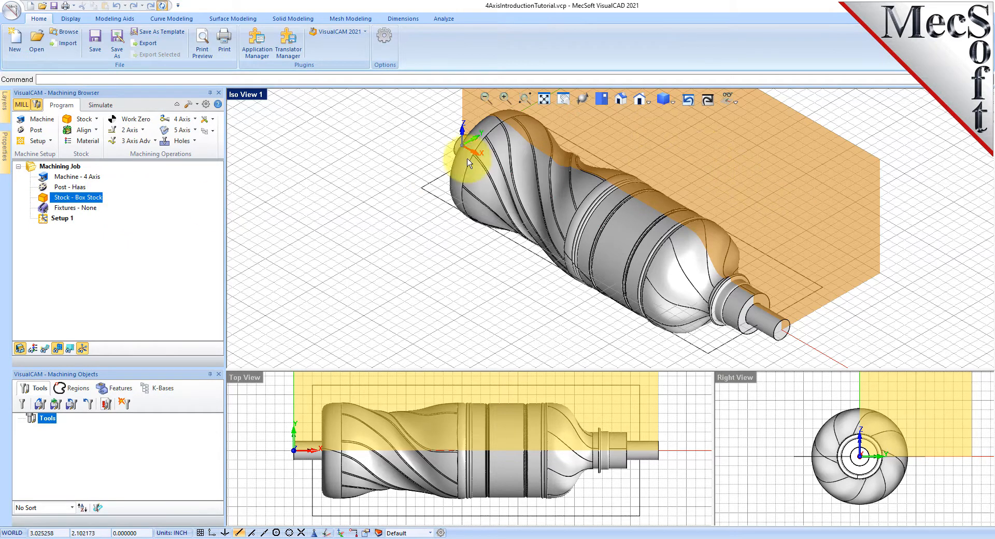
# Toggle the stock's visibility to compare the part with and without the box stock
pyautogui.click(21, 349)
pyautogui.click(21, 349)
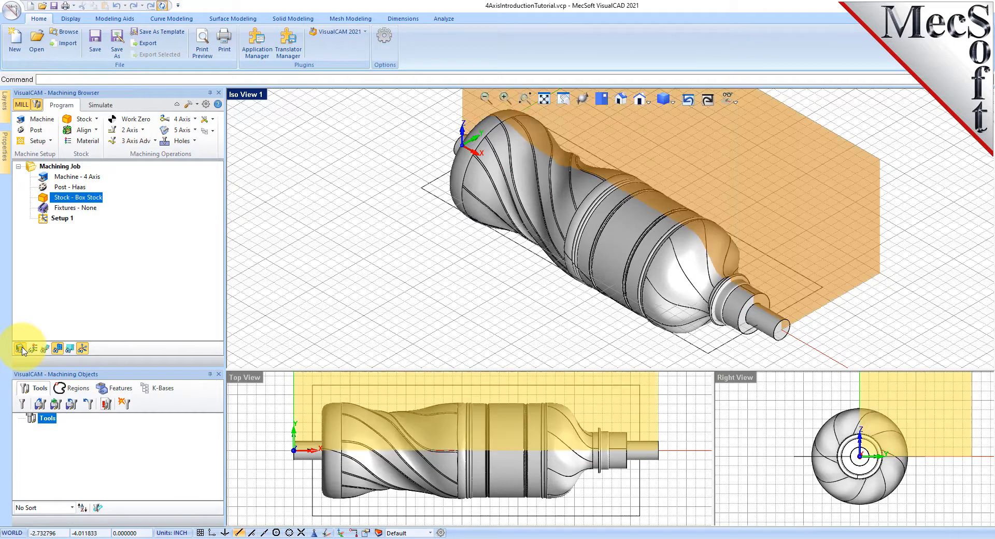
pyautogui.click(21, 349)
pyautogui.click(20, 349)
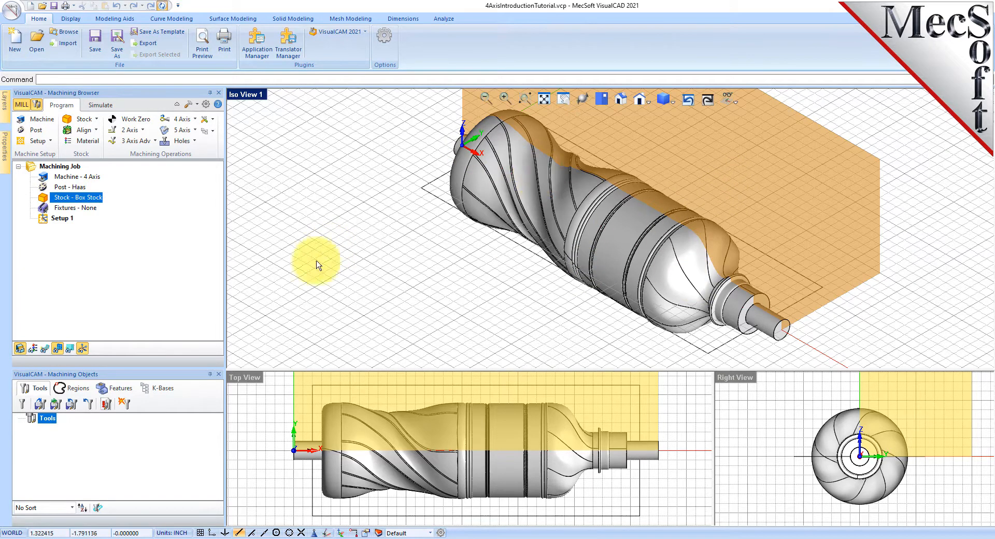
# Align the stock about the part with Z alignment Center and XY alignment Center
pyautogui.click(98, 130)
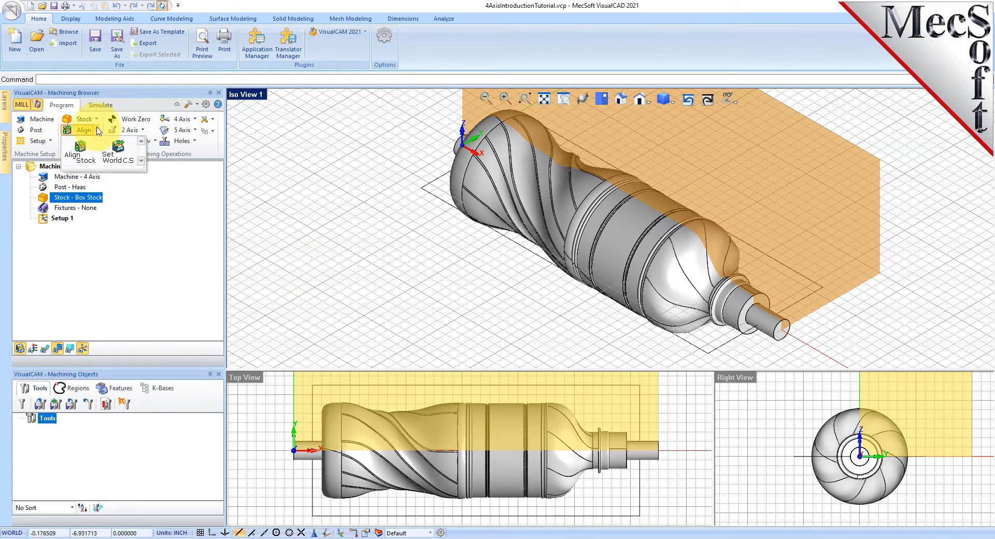
pyautogui.click(94, 164)
pyautogui.moveTo(127, 110); pyautogui.dragTo(203, 148)
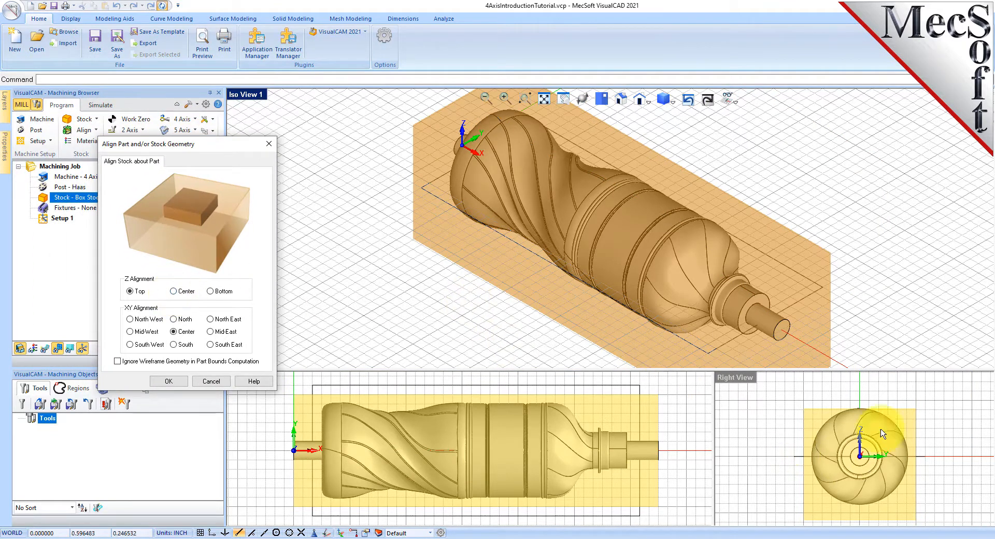
pyautogui.click(174, 292)
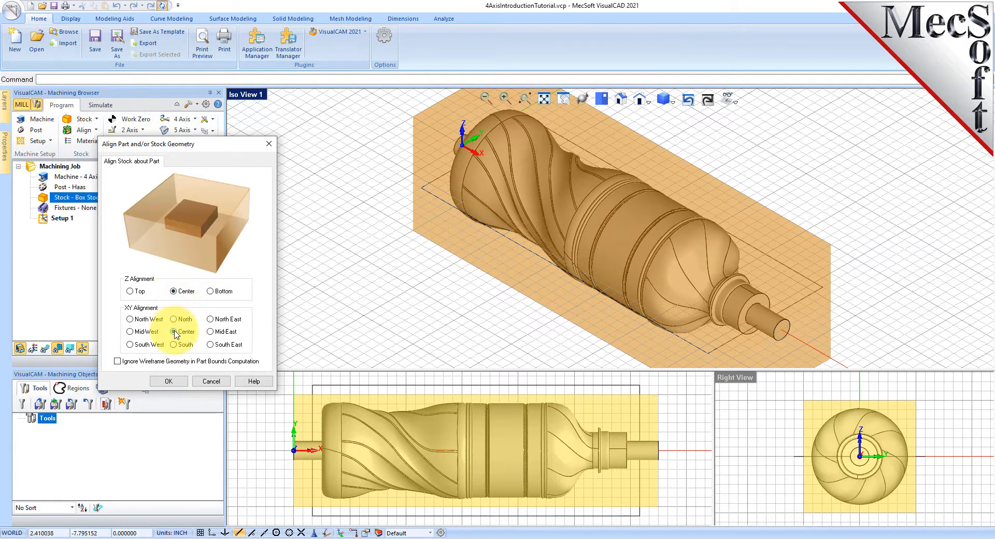
pyautogui.click(168, 381)
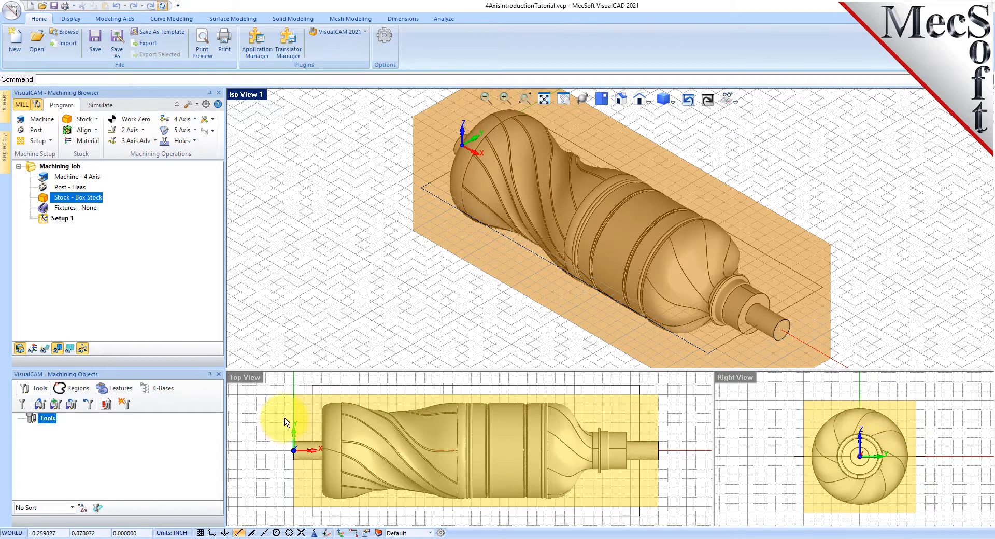
# Assign WOOD as the stock material from FeedsSpeedsDataINCH.xml
pyautogui.click(97, 141)
pyautogui.moveTo(103, 108); pyautogui.dragTo(245, 140)
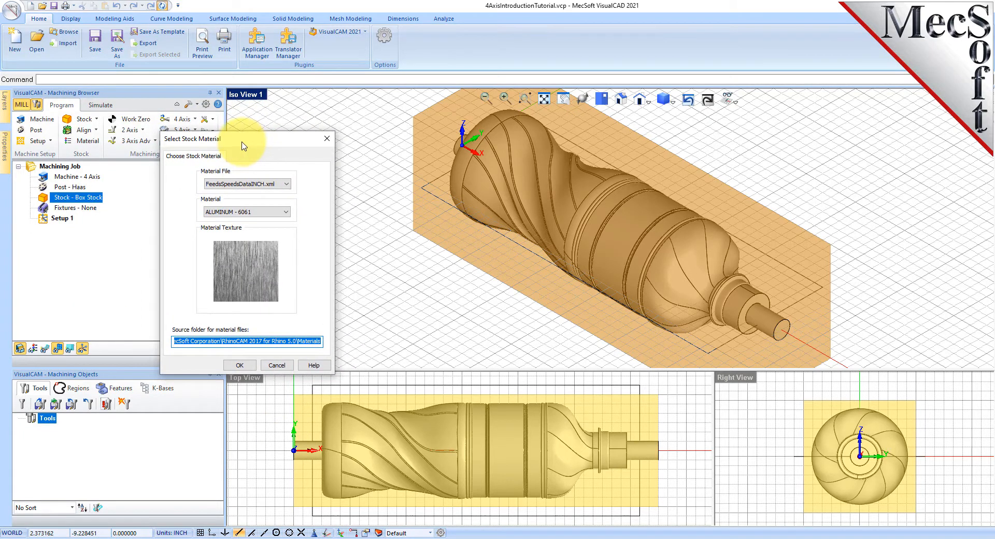
pyautogui.click(285, 212)
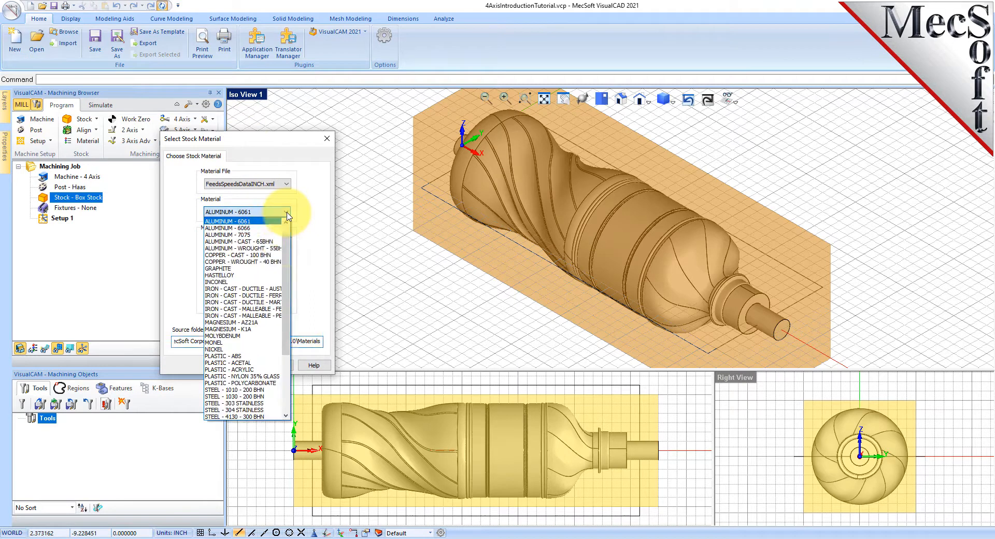
pyautogui.scroll(-5, 243, 265)
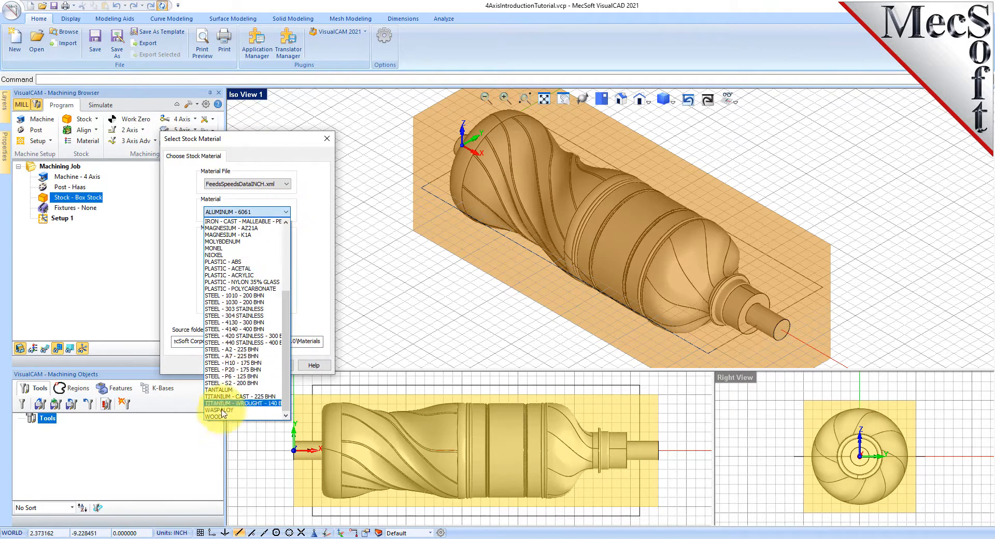
pyautogui.click(216, 417)
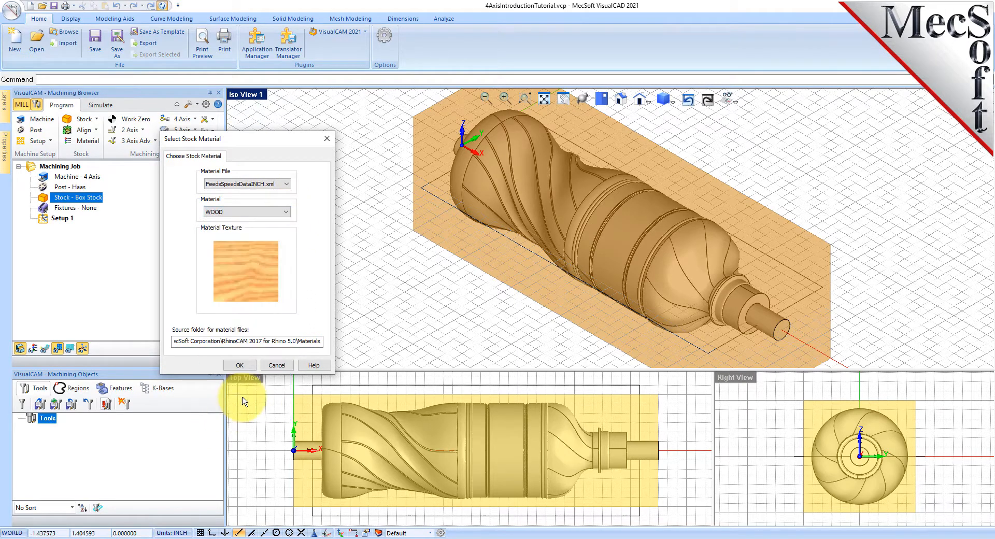
pyautogui.click(240, 365)
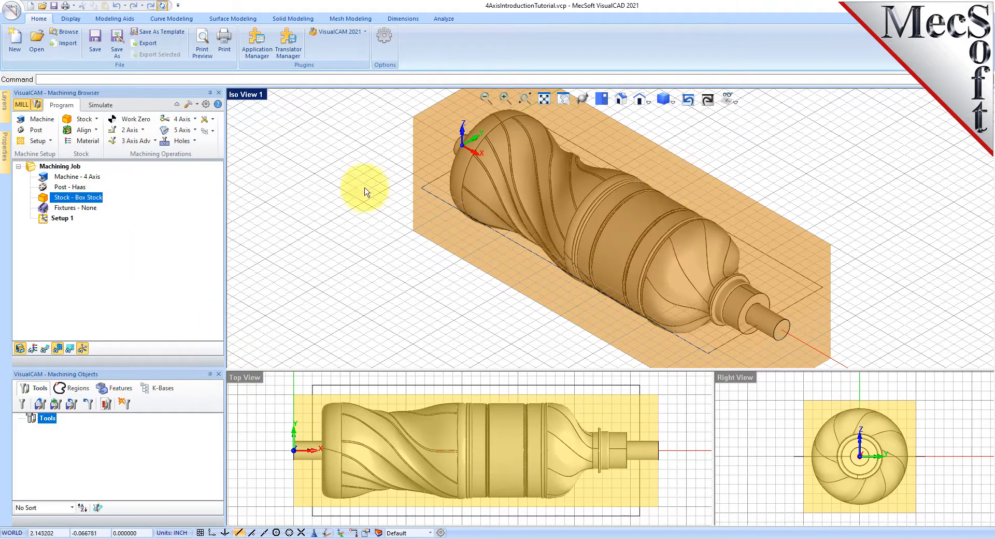
# Preview the material texture on the stock and turn the texture display off again
pyautogui.click(33, 349)
pyautogui.click(33, 349)
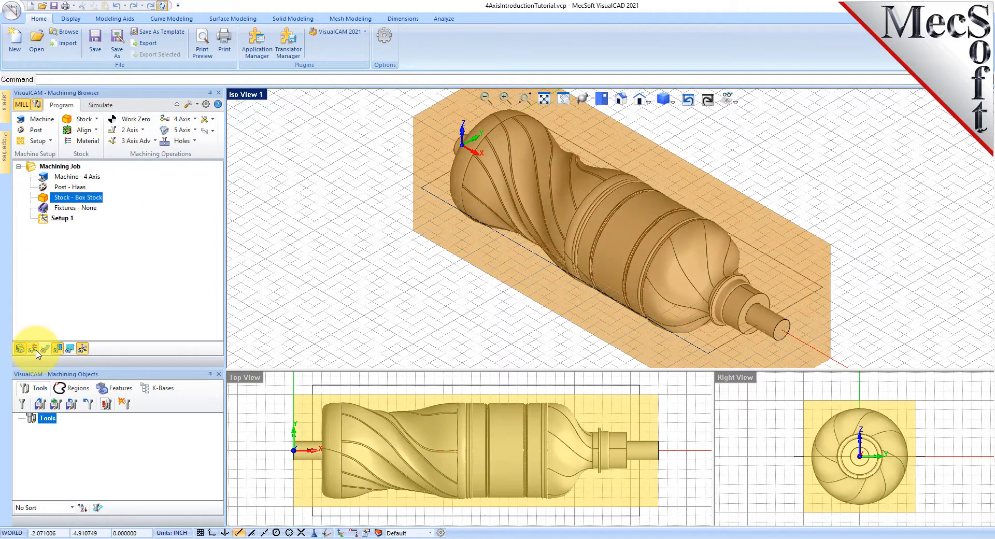
pyautogui.click(34, 350)
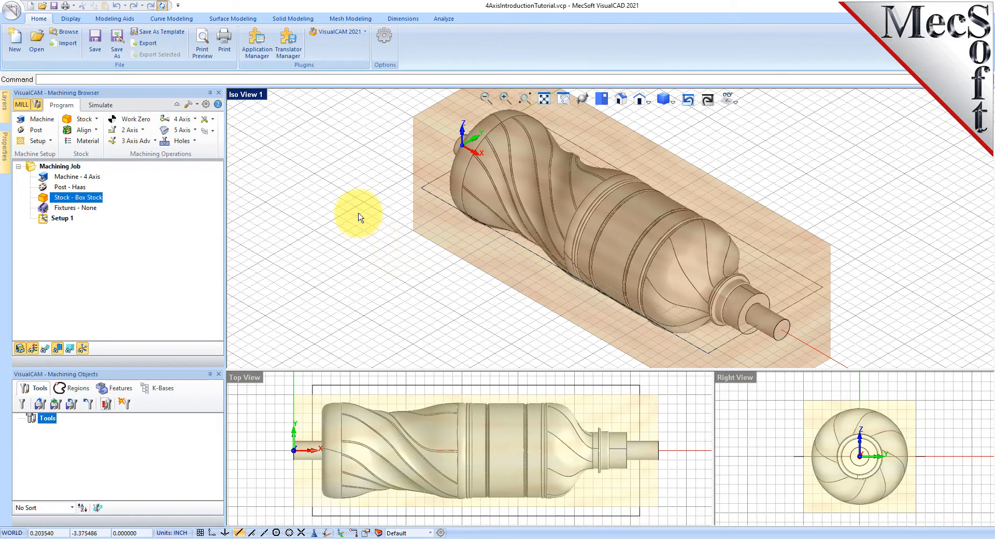
pyautogui.click(33, 349)
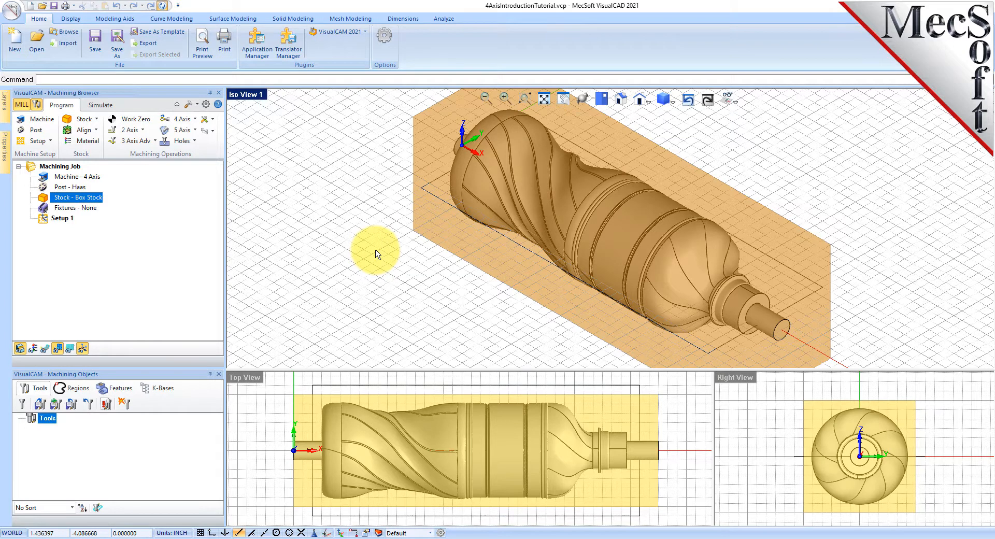
# Load the tools from the 4AxisIntroductionTutorial.vkb library into the session
pyautogui.click(40, 408)
pyautogui.scroll(-2, 311, 233)
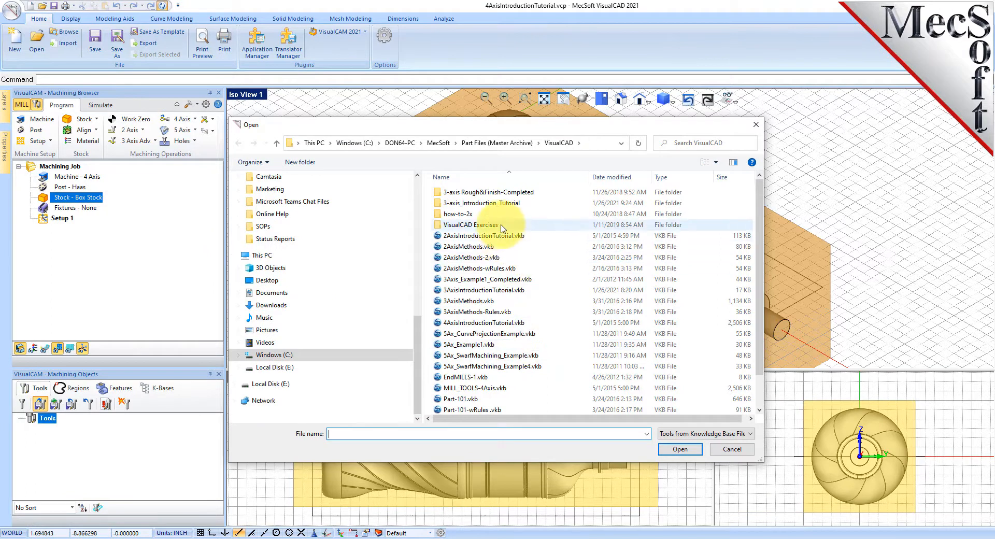
pyautogui.scroll(-1, 507, 219)
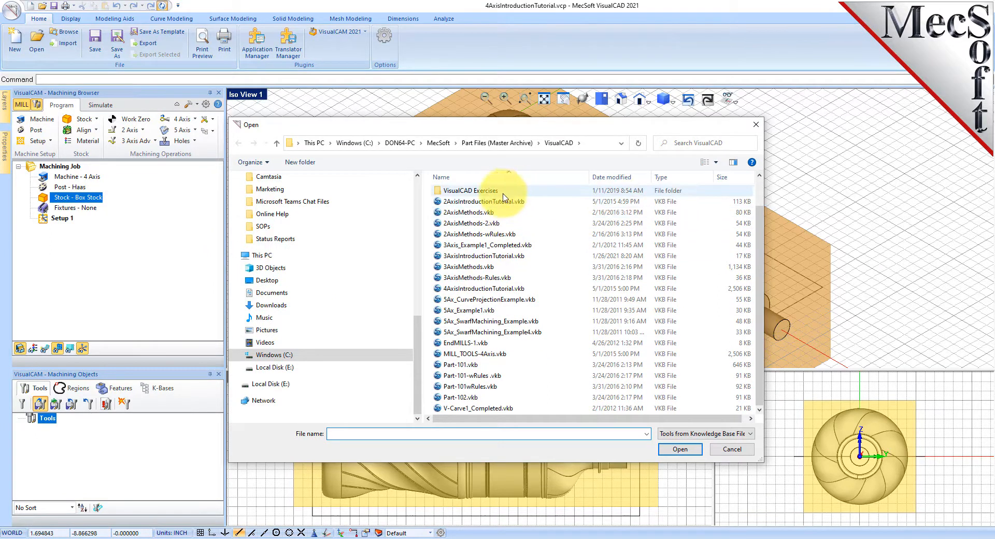
pyautogui.click(490, 289)
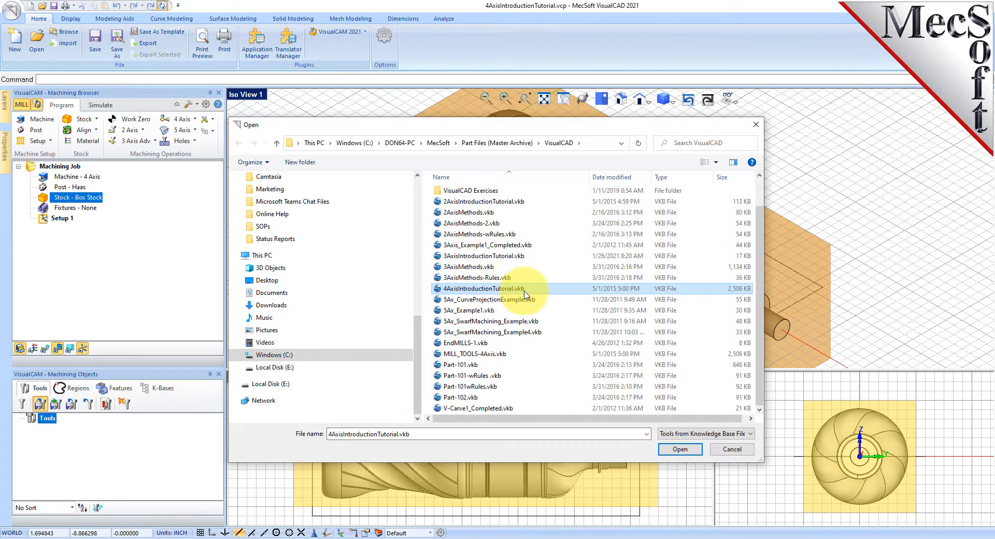
pyautogui.click(696, 452)
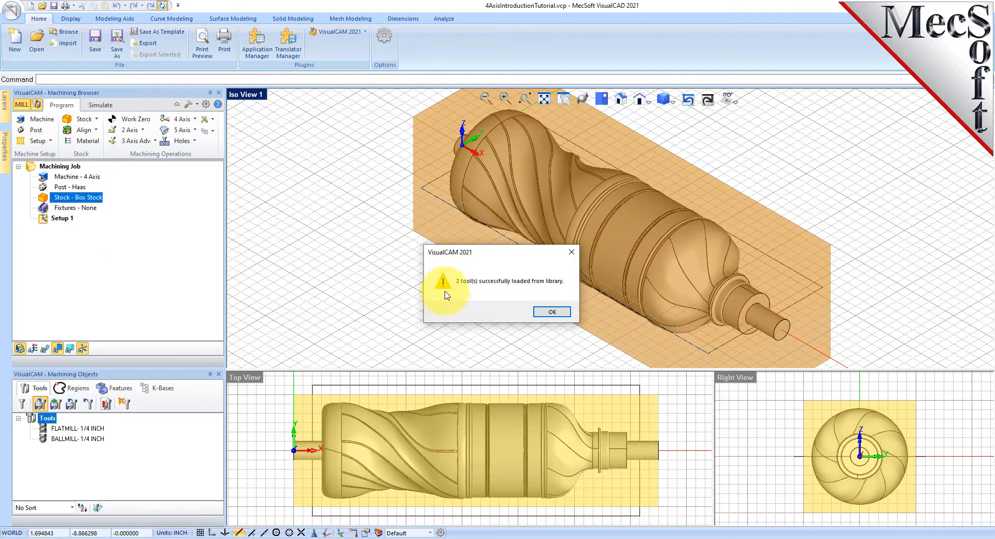
pyautogui.click(552, 311)
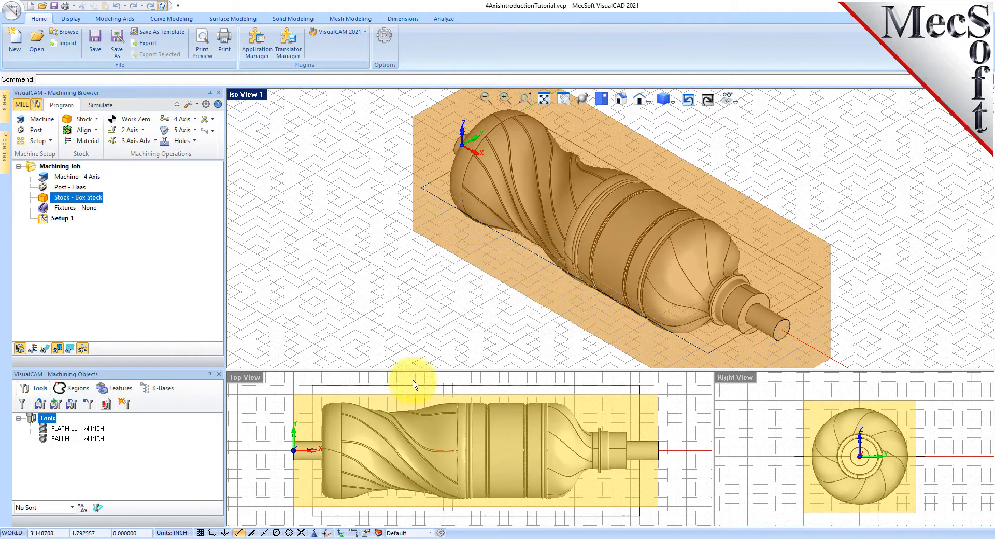
# Review the geometry and properties of the 1/4 inch ball mill and flat mill, including the ball mill's feeds and speeds
pyautogui.click(69, 431)
pyautogui.click(78, 441)
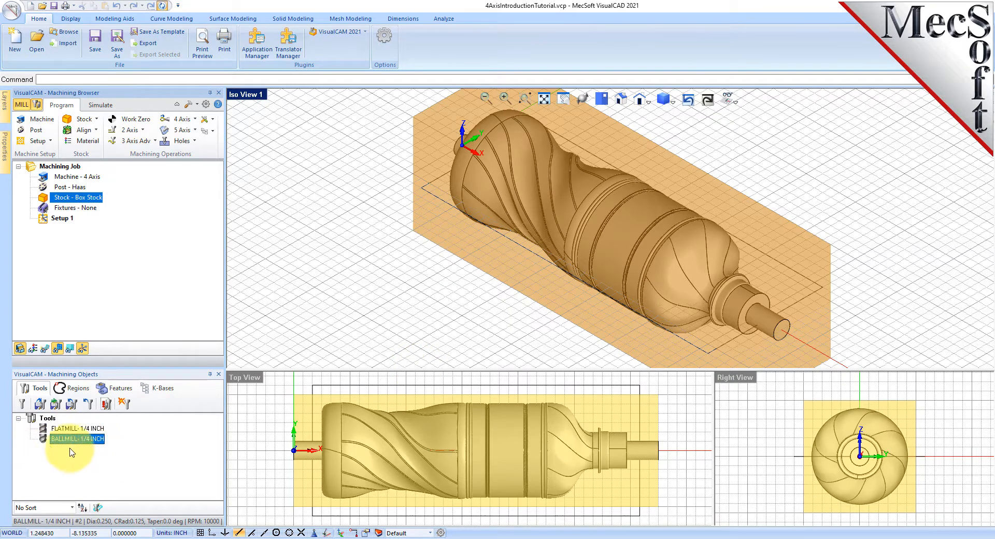
pyautogui.doubleClick(45, 440)
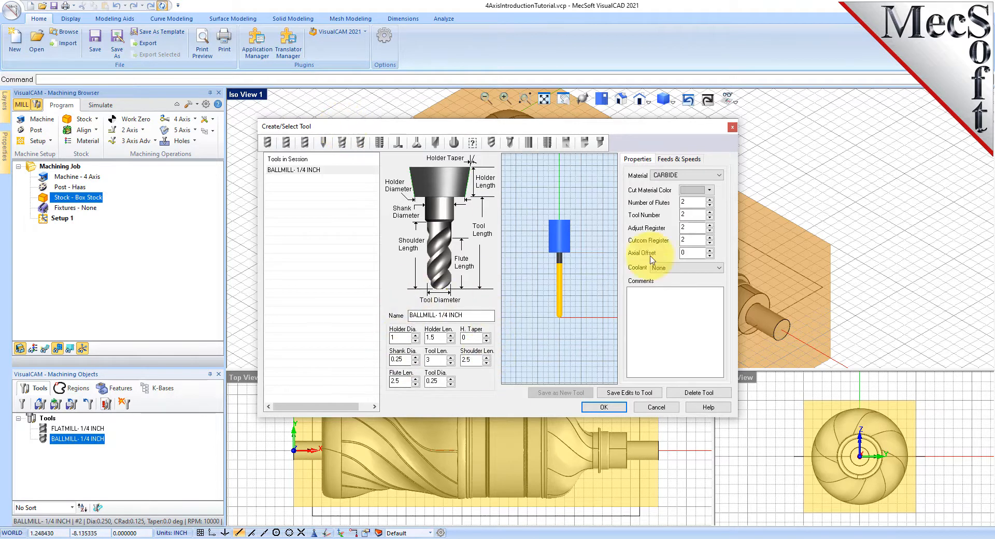
pyautogui.click(683, 158)
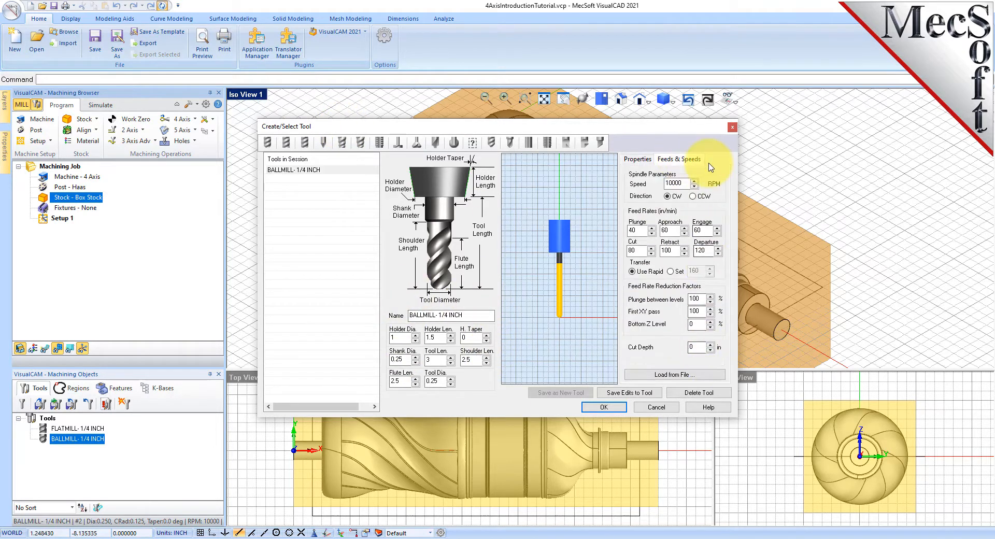
pyautogui.click(638, 159)
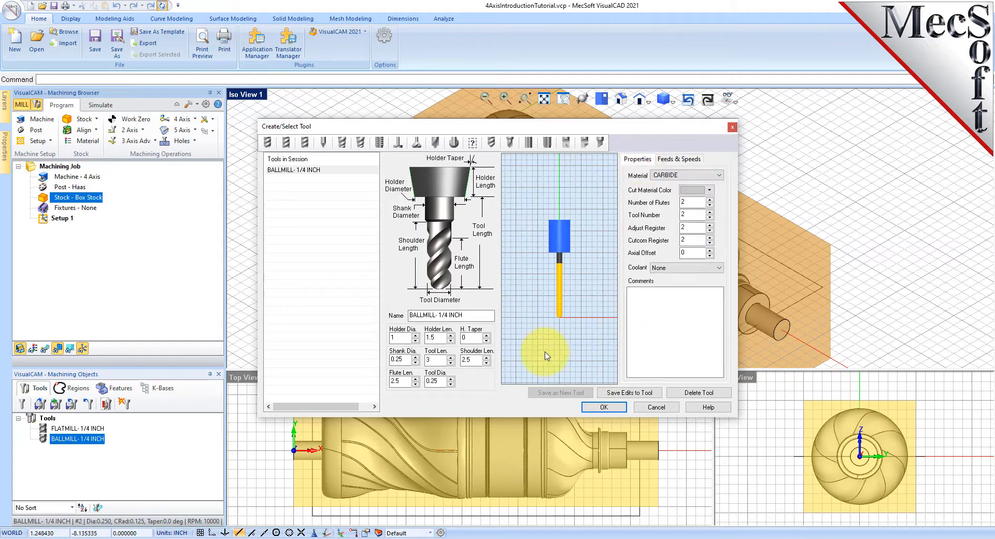
pyautogui.click(286, 143)
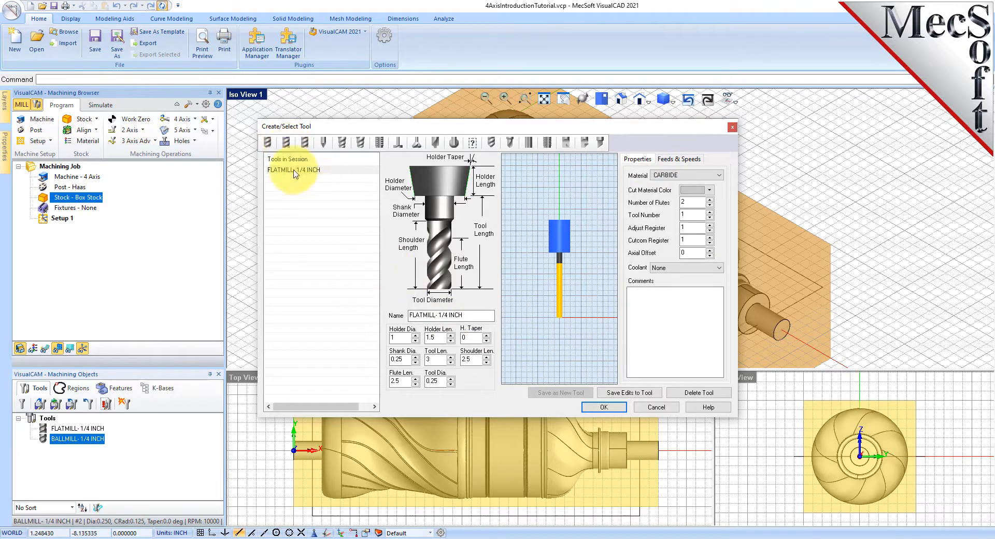
pyautogui.click(267, 143)
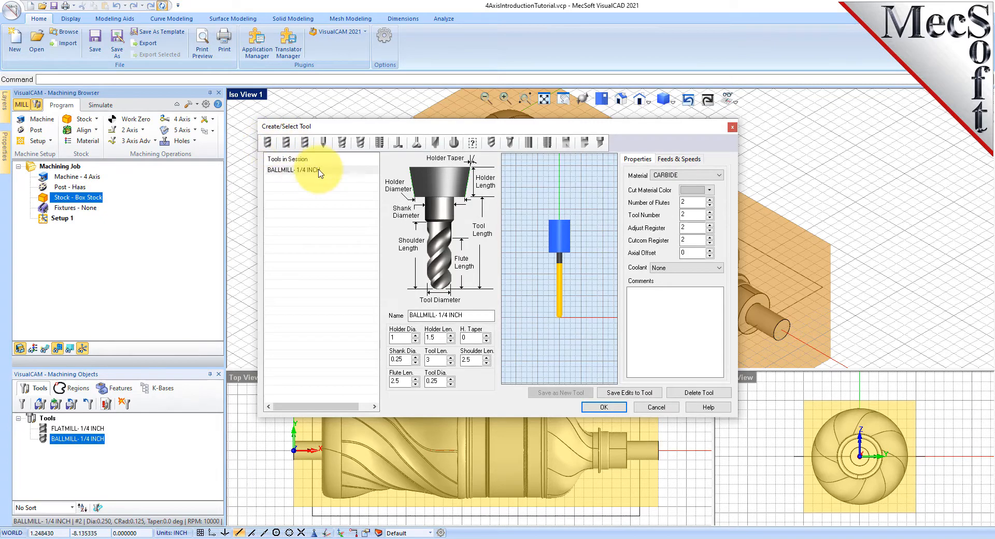
pyautogui.click(320, 171)
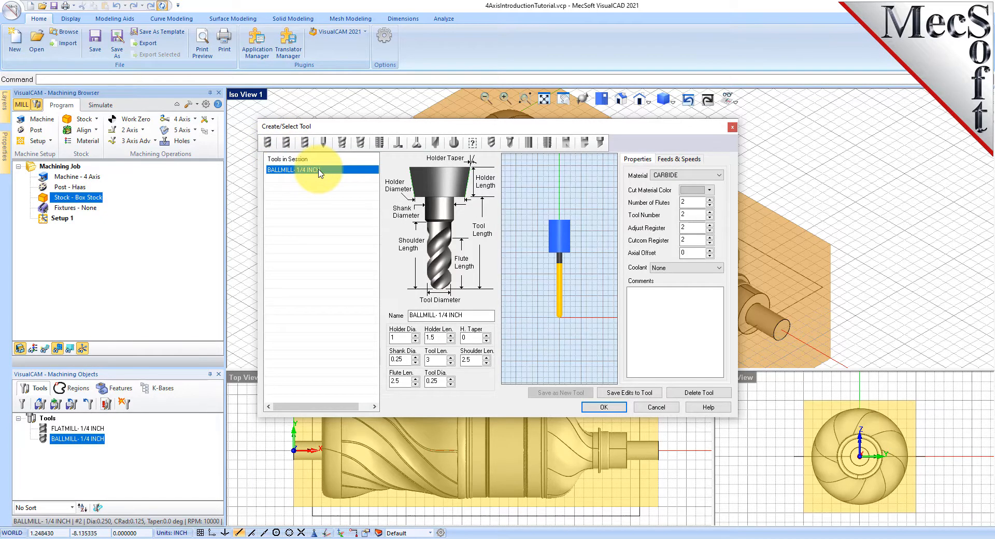
pyautogui.click(620, 409)
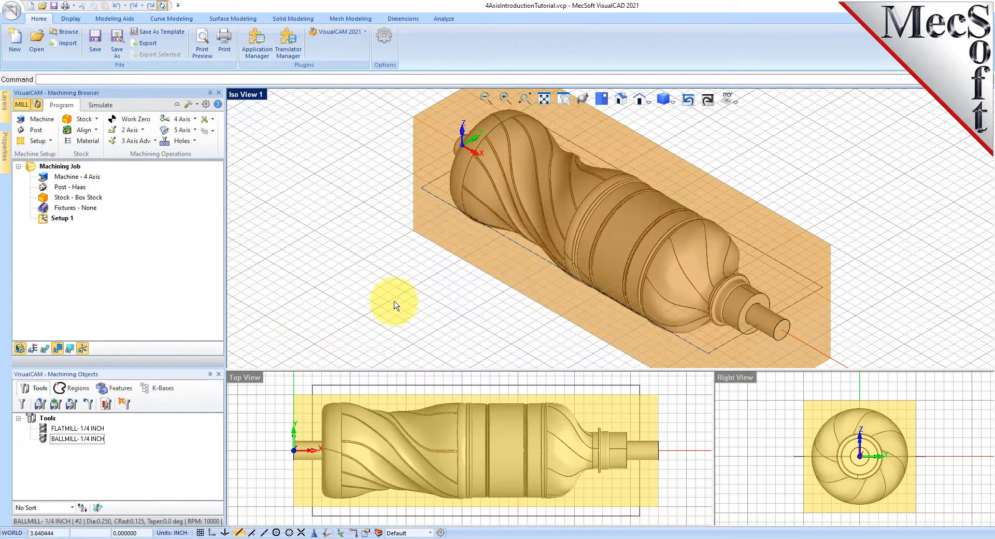
# Examine the support shafts at both ends of the bottle and the rectangular boundary curve around it by highlighting each one
pyautogui.scroll(-2, 400, 193)
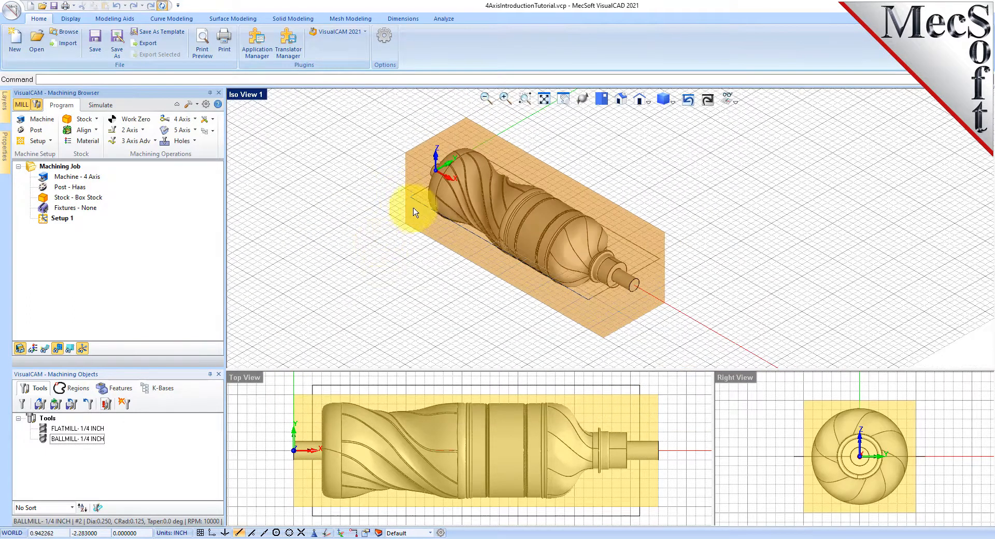
pyautogui.scroll(-1, 424, 217)
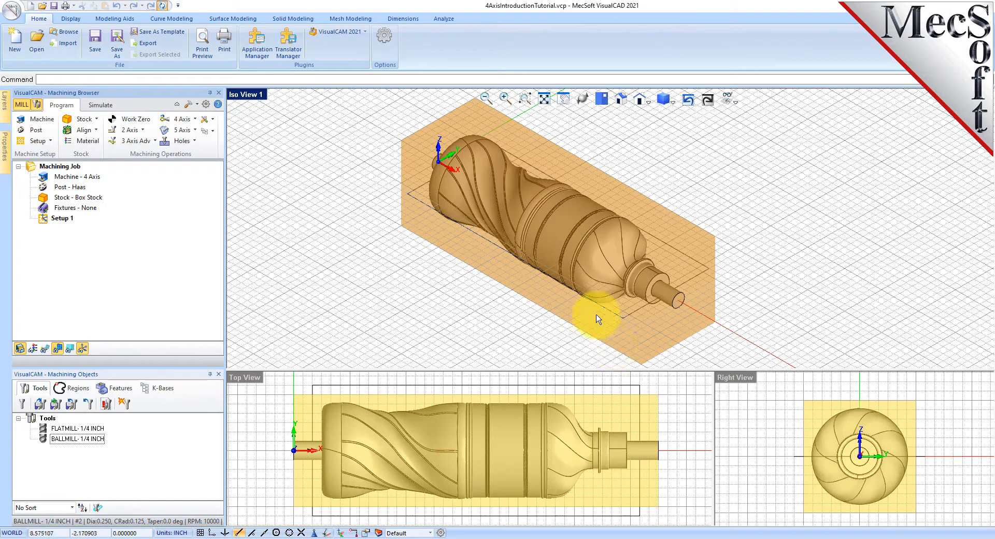
pyautogui.click(671, 307)
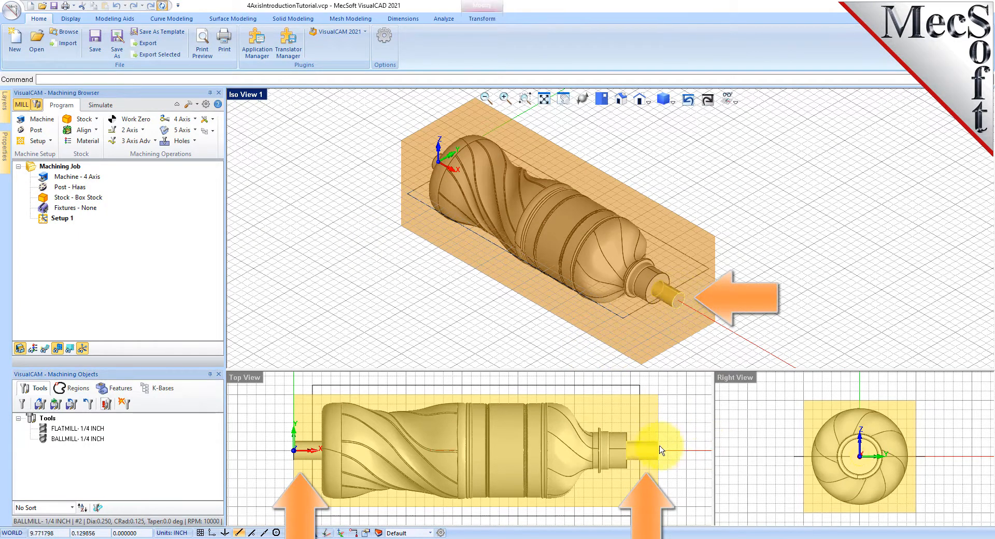
pyautogui.click(264, 454)
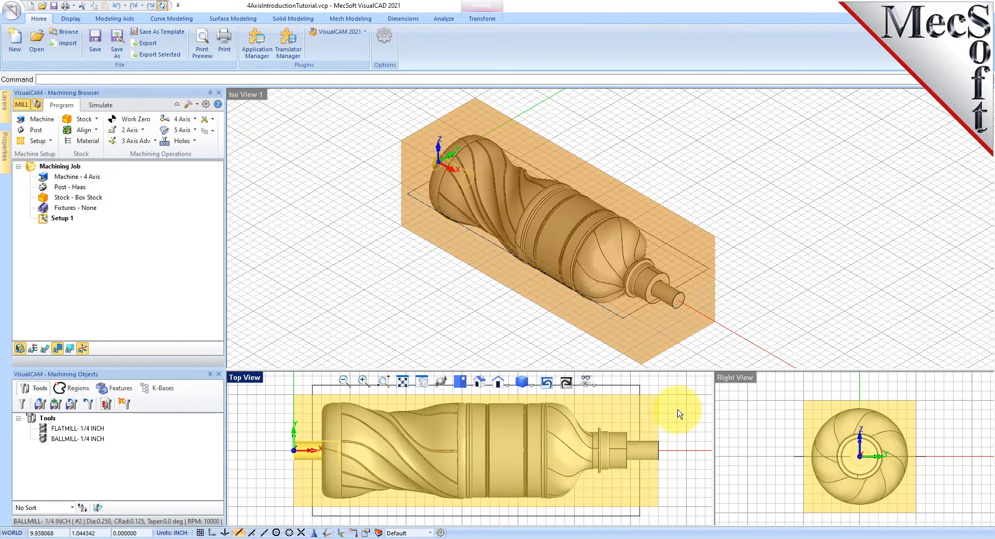
pyautogui.click(744, 312)
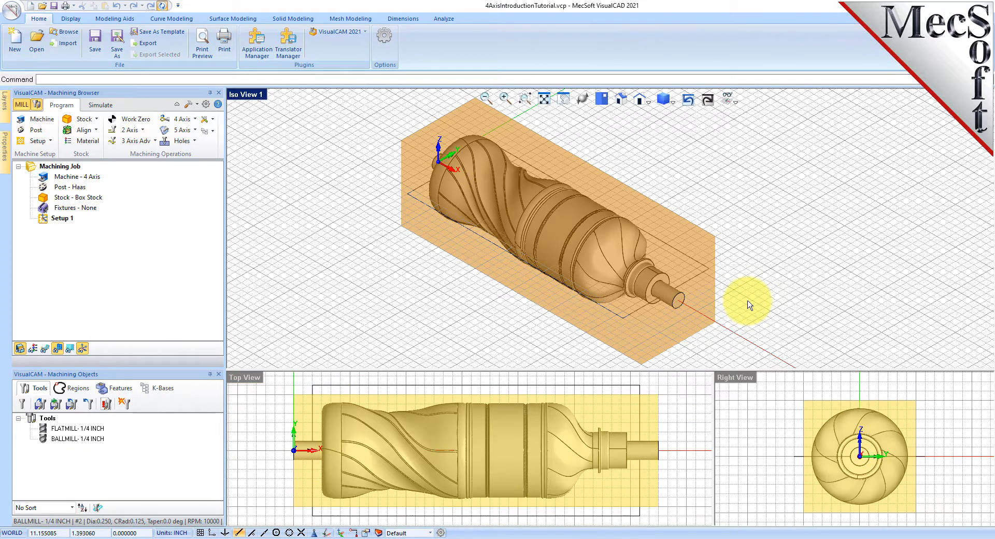
pyautogui.click(673, 251)
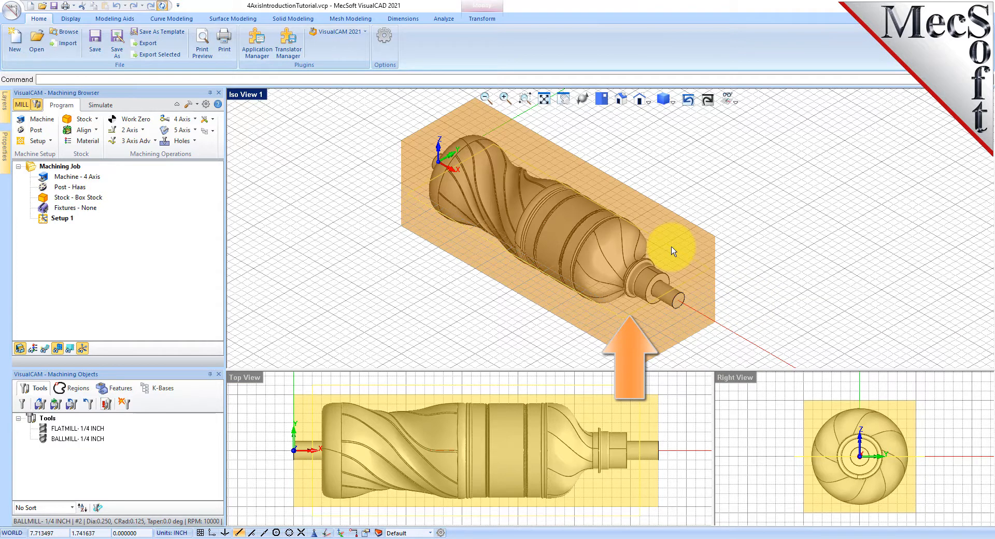
pyautogui.click(706, 285)
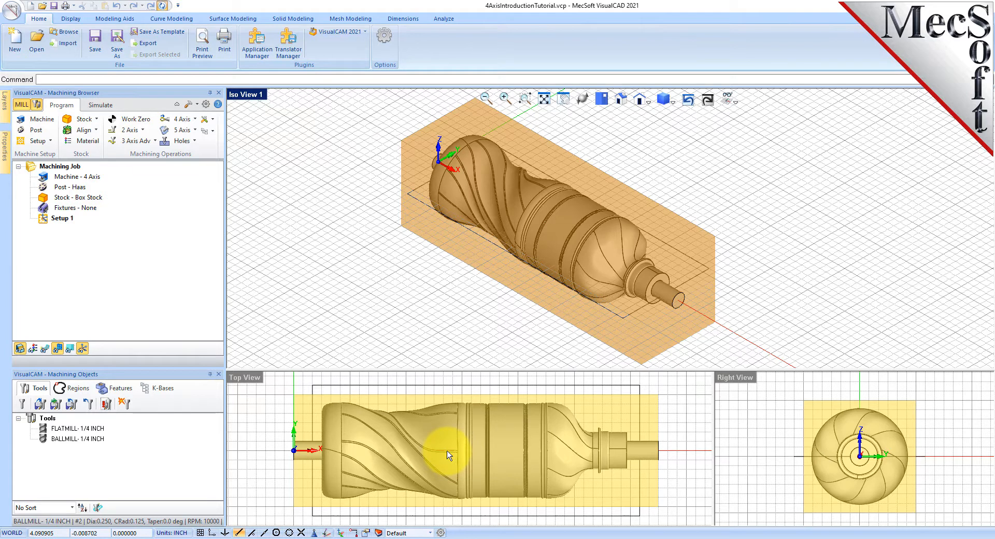
pyautogui.click(156, 141)
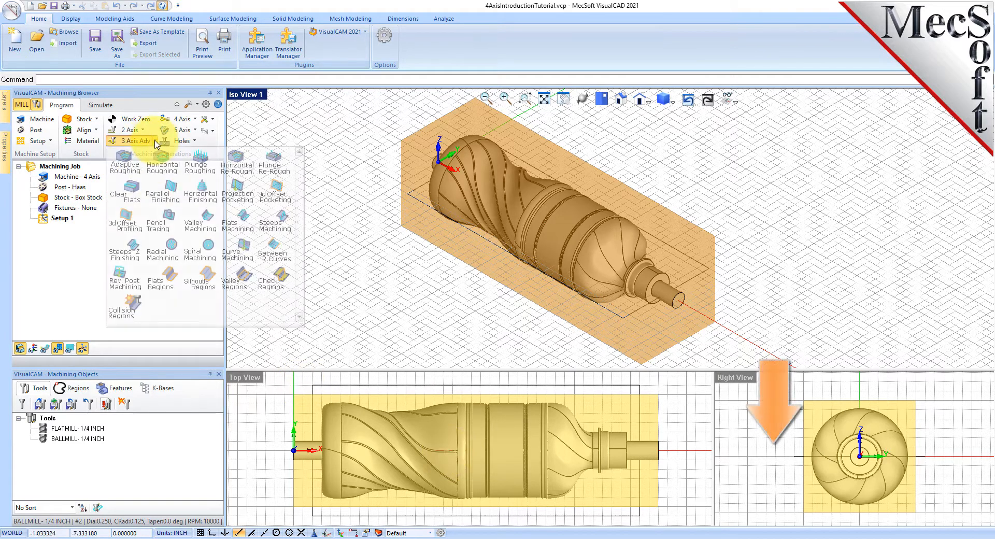
pyautogui.click(196, 120)
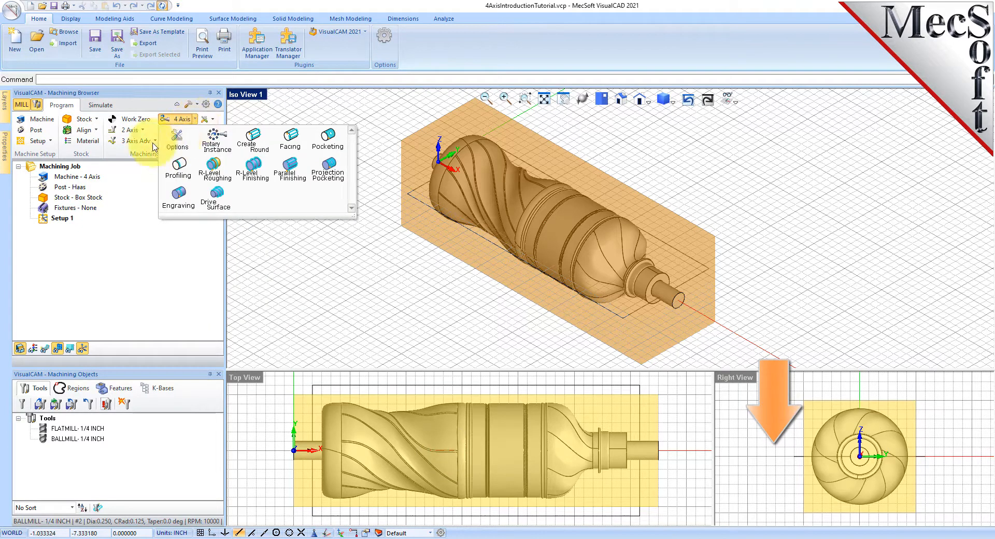
pyautogui.click(134, 178)
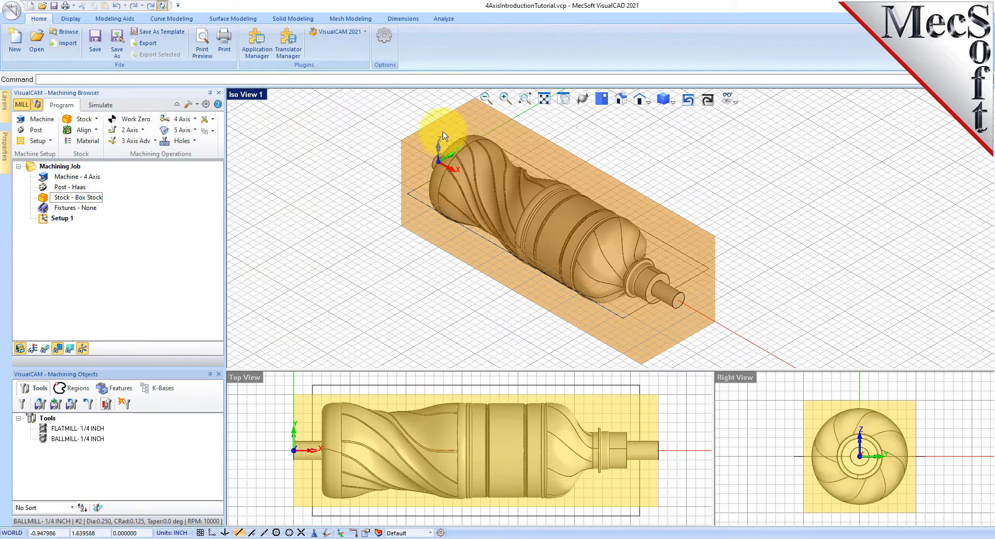
# Start a Horizontal Roughing operation under Setup 1 and assign the rectangular curve around the bottle as its part region
pyautogui.click(66, 218)
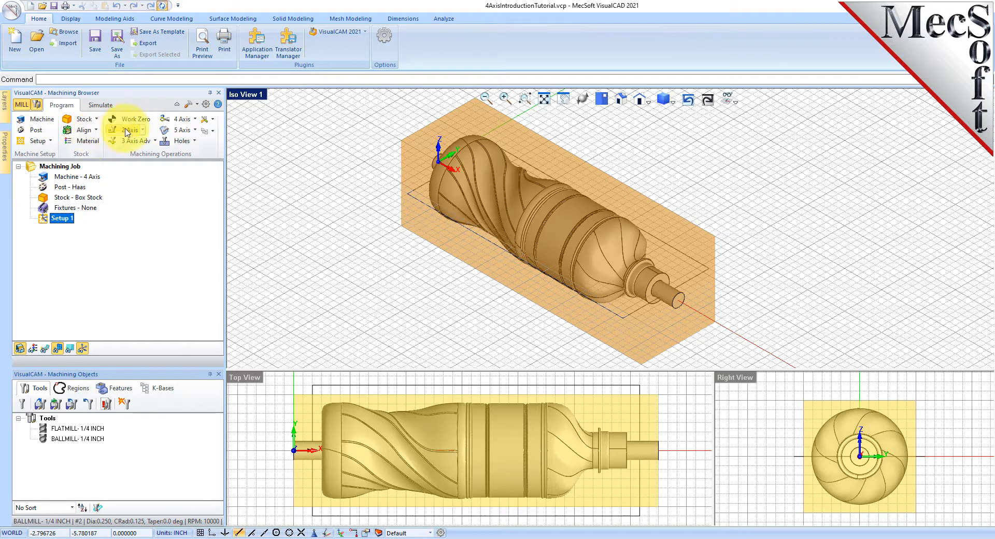
pyautogui.click(154, 140)
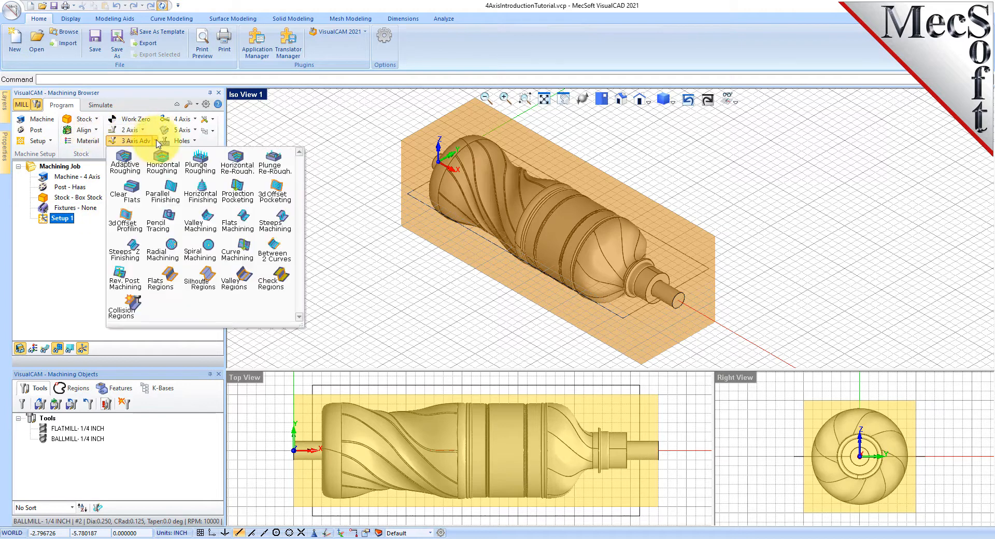
pyautogui.click(178, 173)
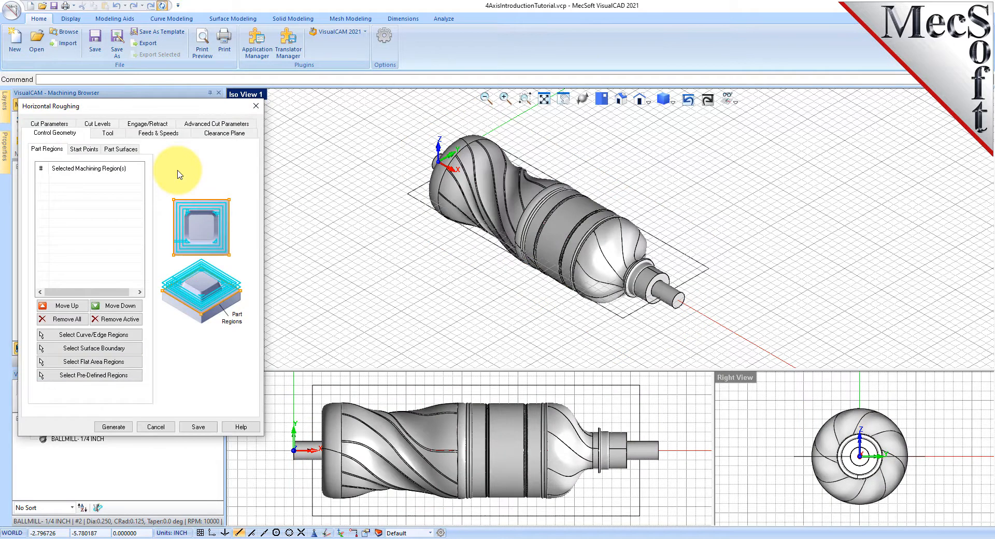
pyautogui.moveTo(129, 112); pyautogui.dragTo(242, 114)
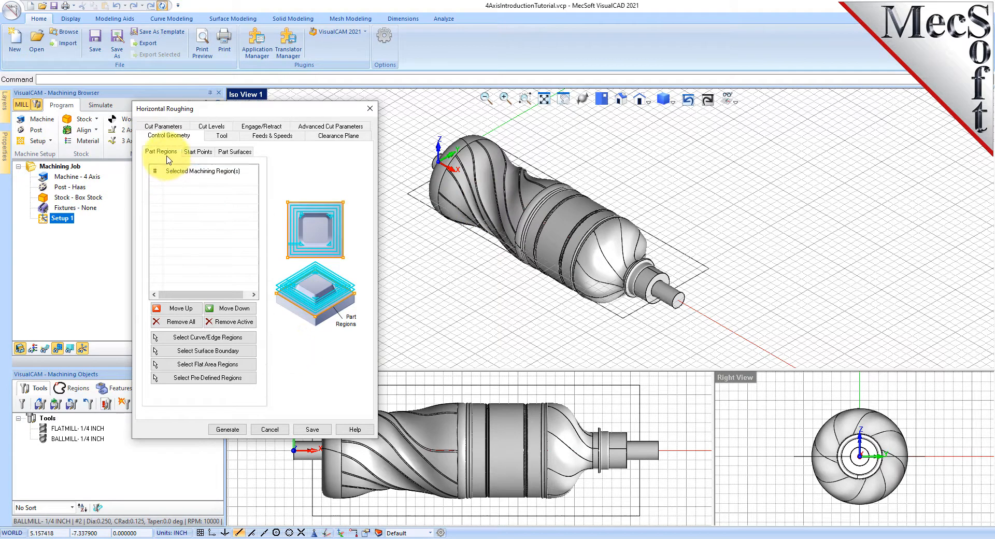
pyautogui.click(246, 337)
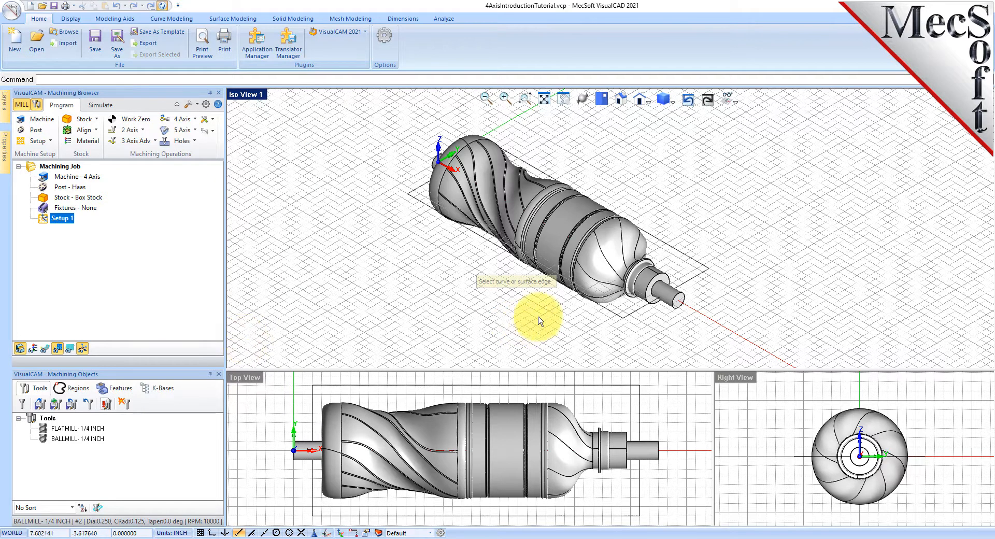
pyautogui.click(674, 191)
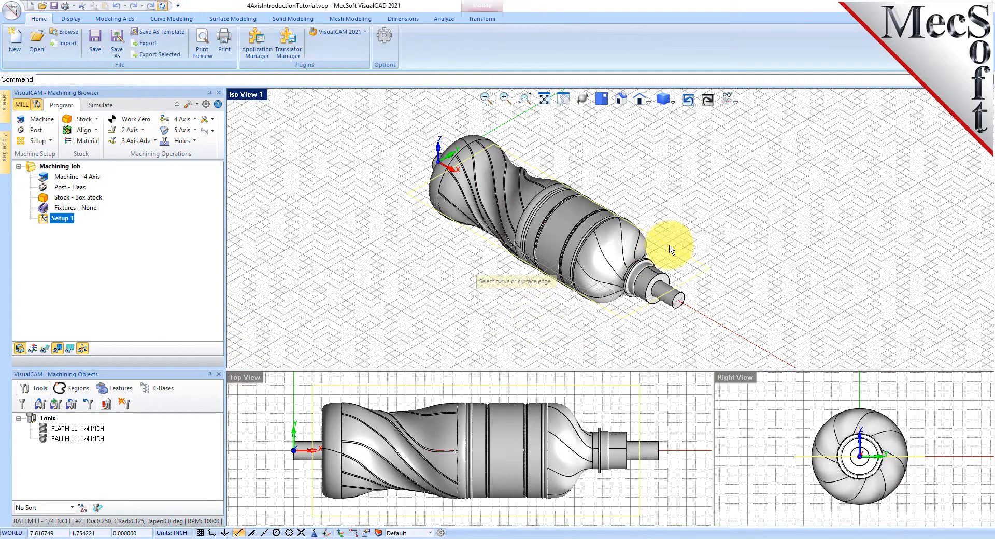
pyautogui.rightClick(420, 244)
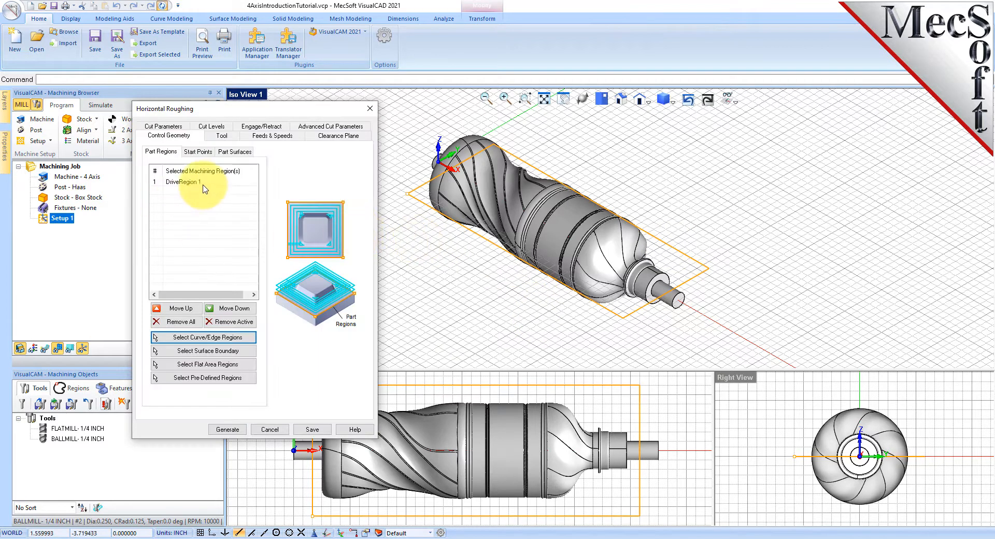
pyautogui.click(203, 184)
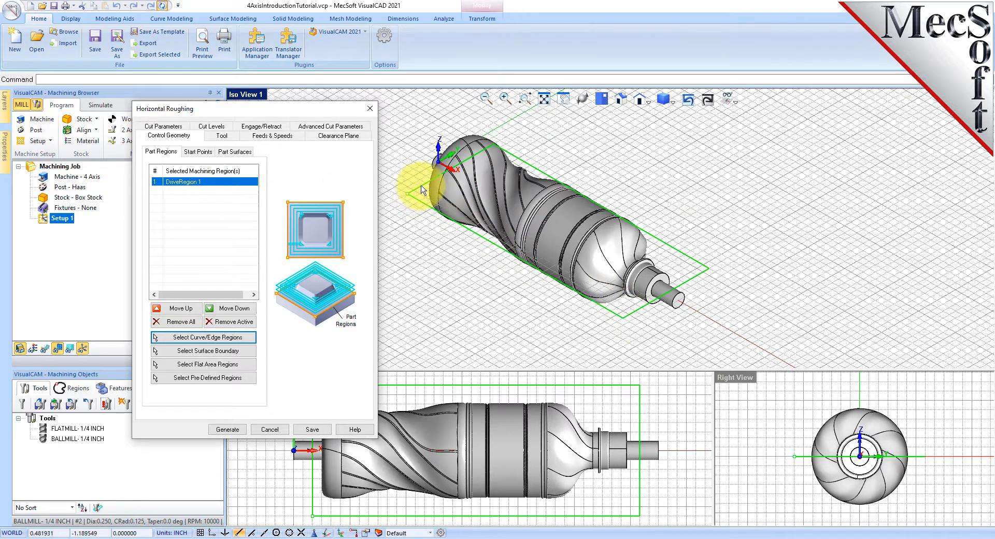
# Assign FLATMILL- 1/4 INCH to the roughing operation and load its feeds and speeds from the tool
pyautogui.click(223, 135)
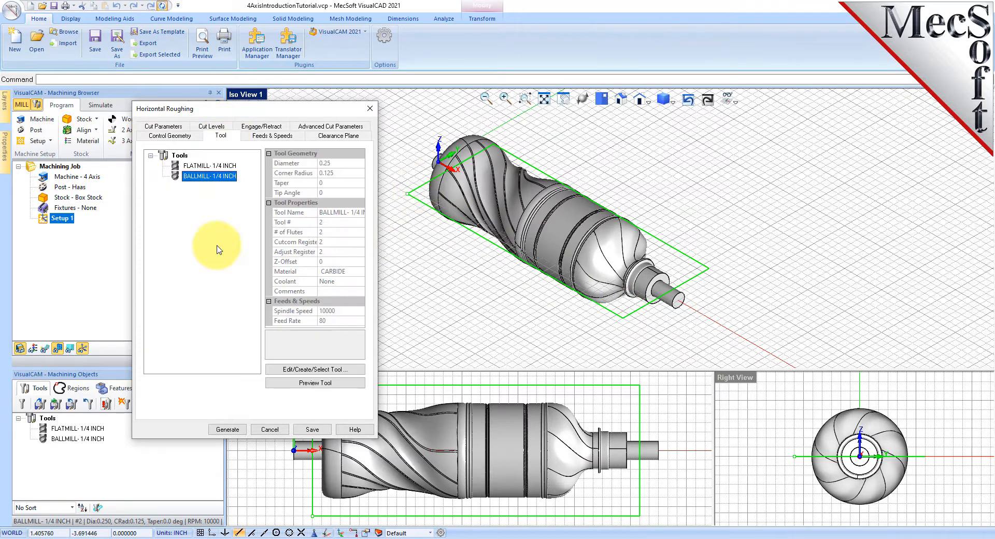
pyautogui.click(204, 166)
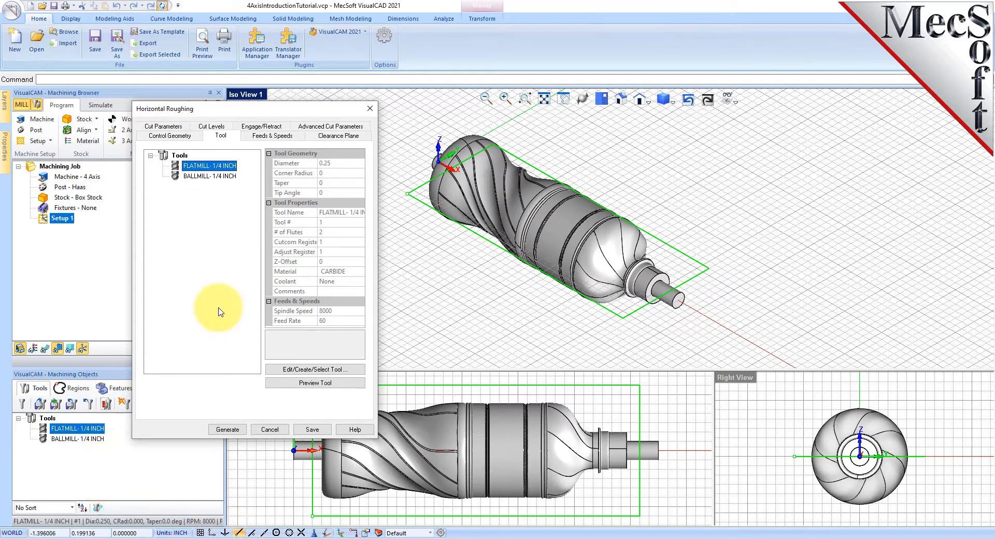
pyautogui.click(277, 137)
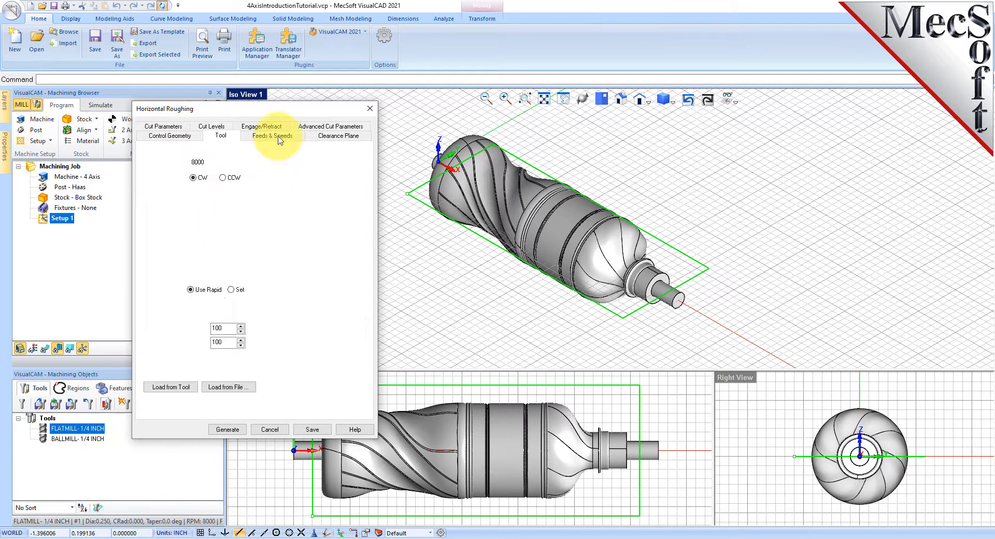
pyautogui.click(182, 389)
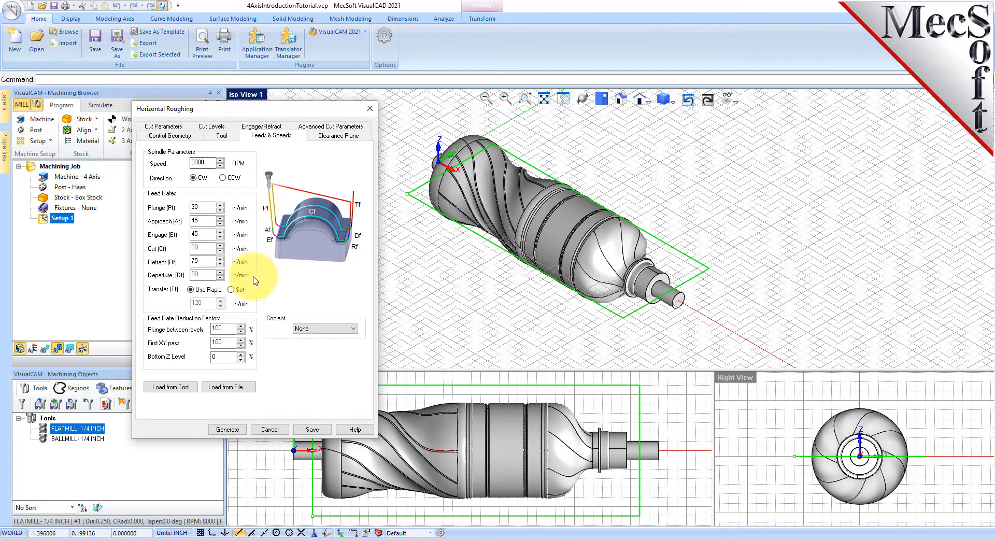
# Check the clearance plane, tolerances and stock of the roughing operation, and set the stepover distance to 40% of the tool diameter
pyautogui.click(338, 136)
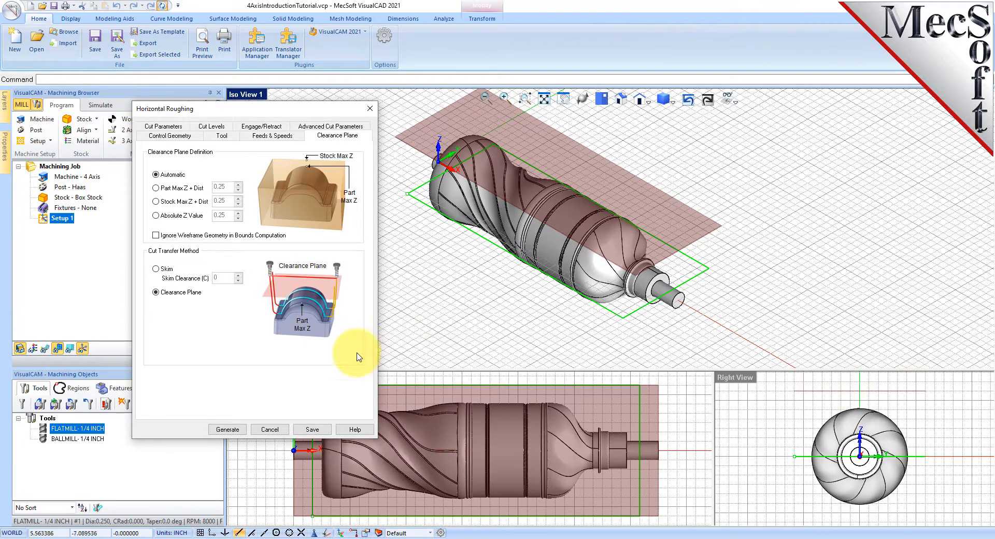
pyautogui.click(173, 128)
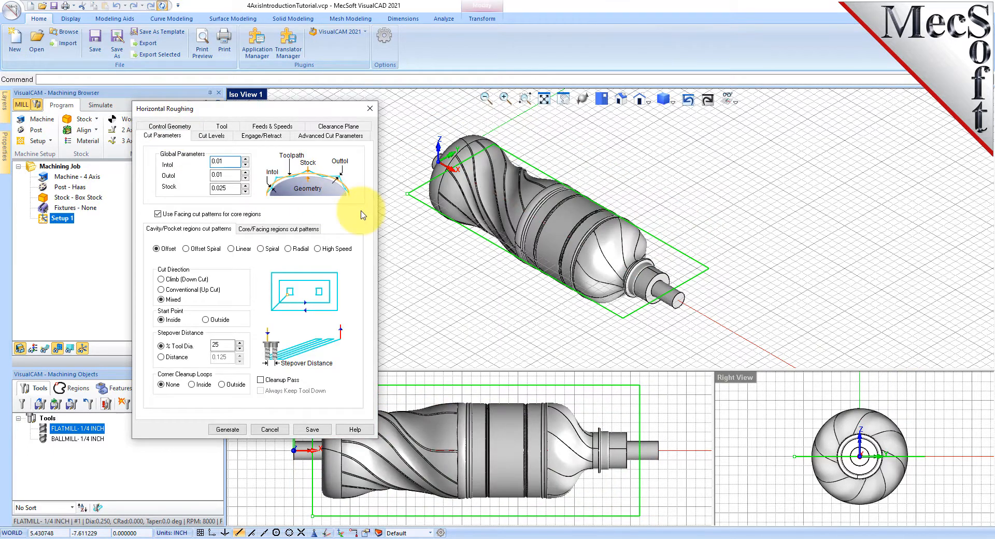
pyautogui.doubleClick(224, 161)
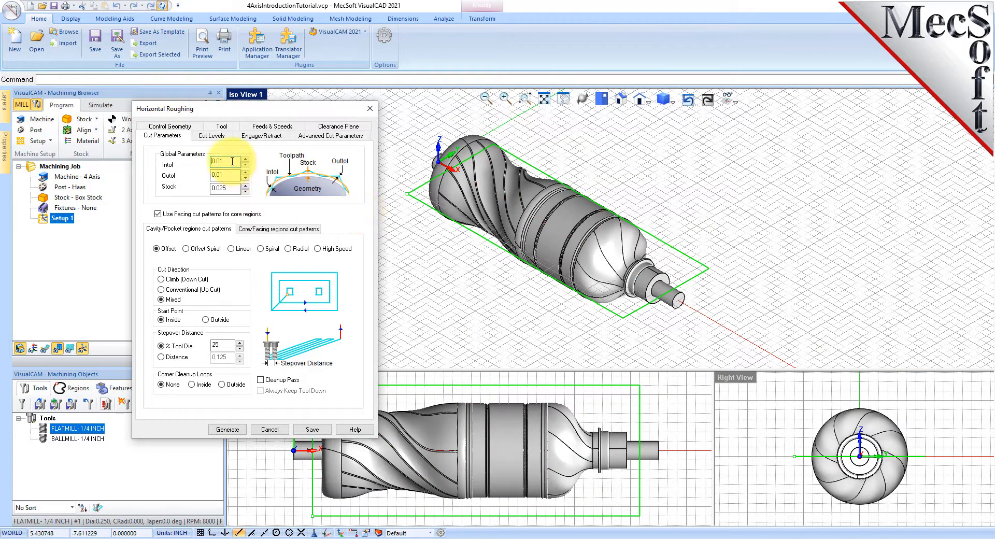
pyautogui.press('Tab')
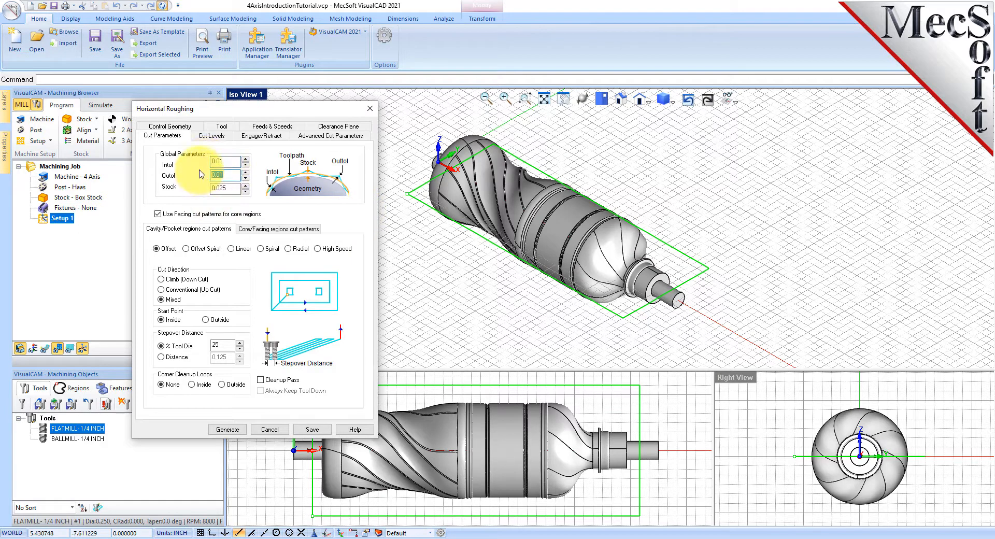
pyautogui.press('Tab')
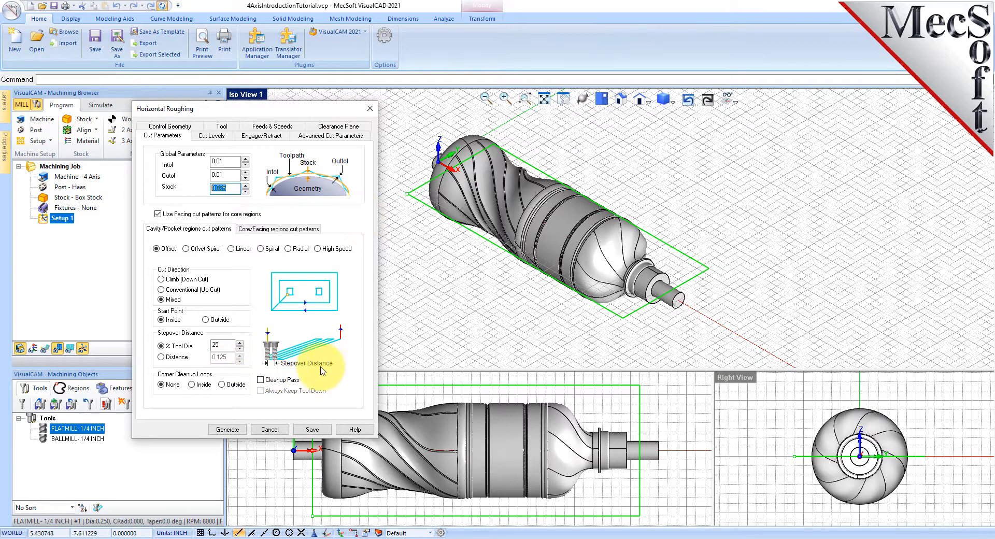
pyautogui.doubleClick(222, 345)
pyautogui.write('40')
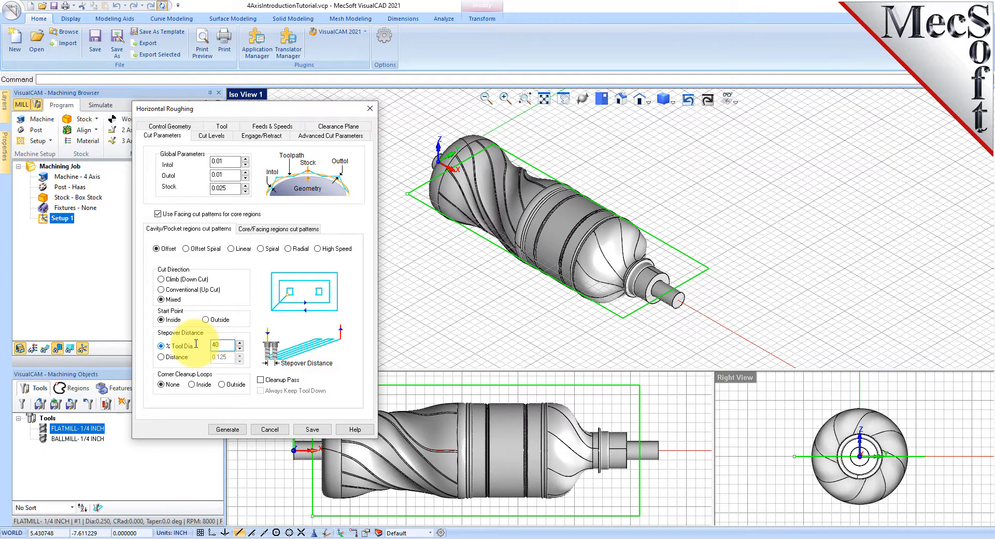
pyautogui.click(161, 357)
pyautogui.moveTo(231, 357); pyautogui.dragTo(196, 358)
pyautogui.click(162, 346)
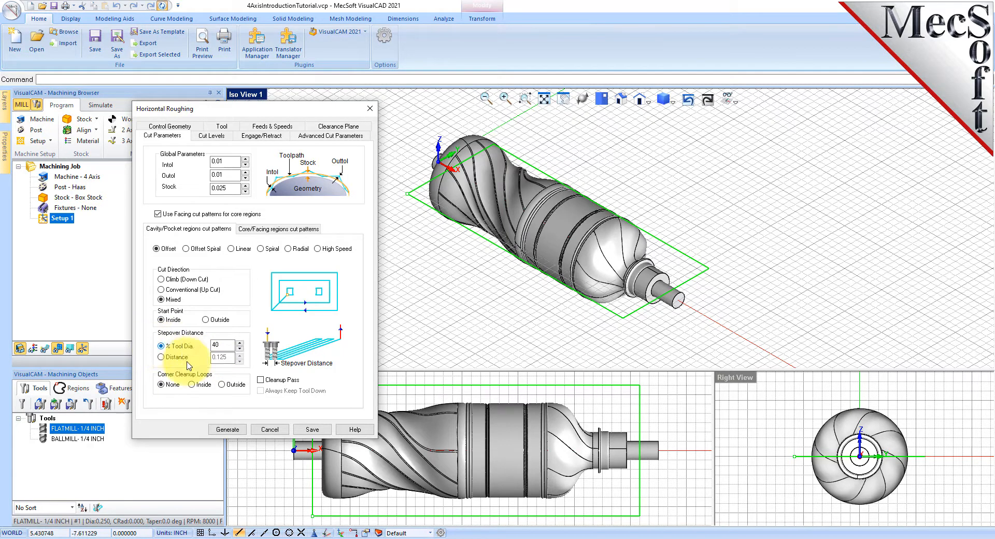
# Keep the roughing stepdown at 50% of the tool diameter and enable a bottom cut level at 0
pyautogui.click(222, 139)
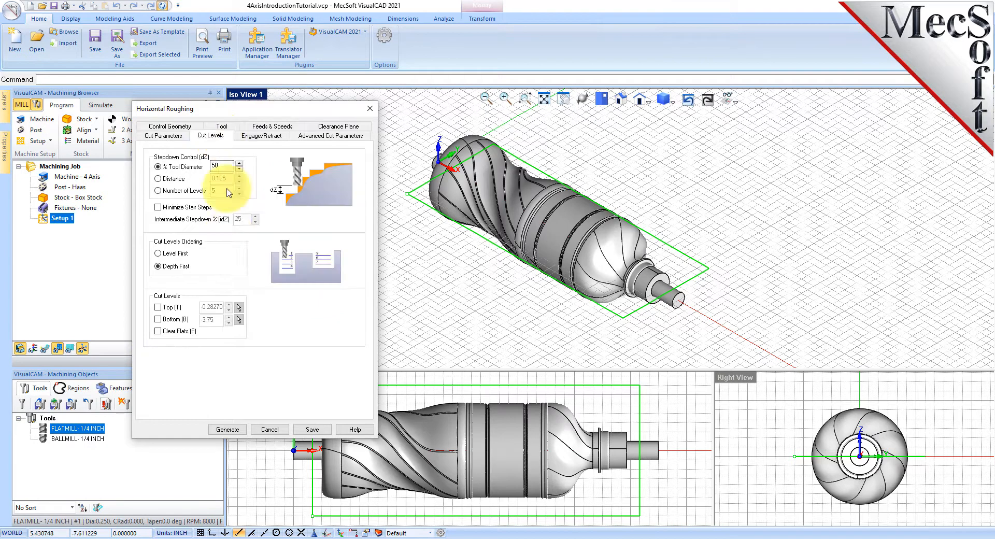
pyautogui.doubleClick(220, 165)
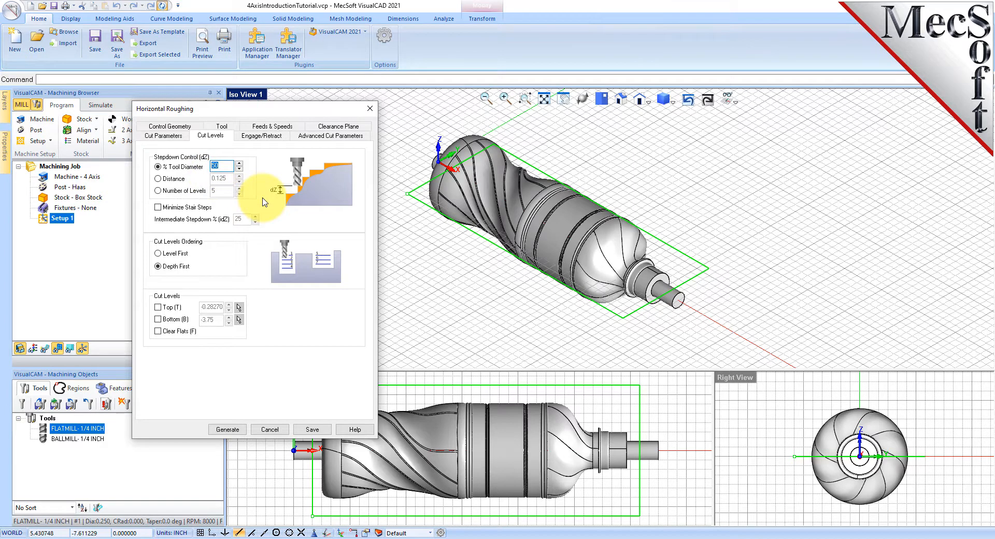
pyautogui.click(162, 135)
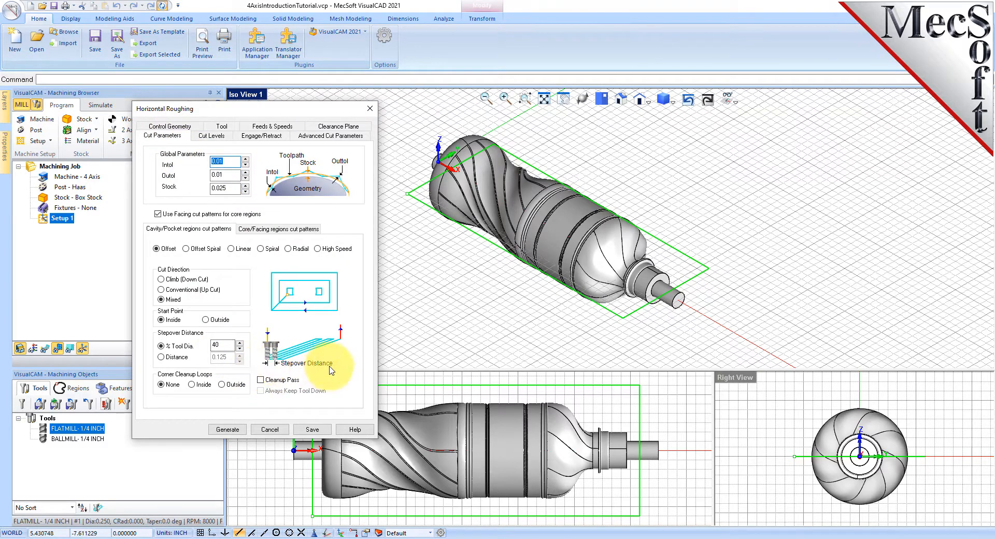
pyautogui.doubleClick(223, 344)
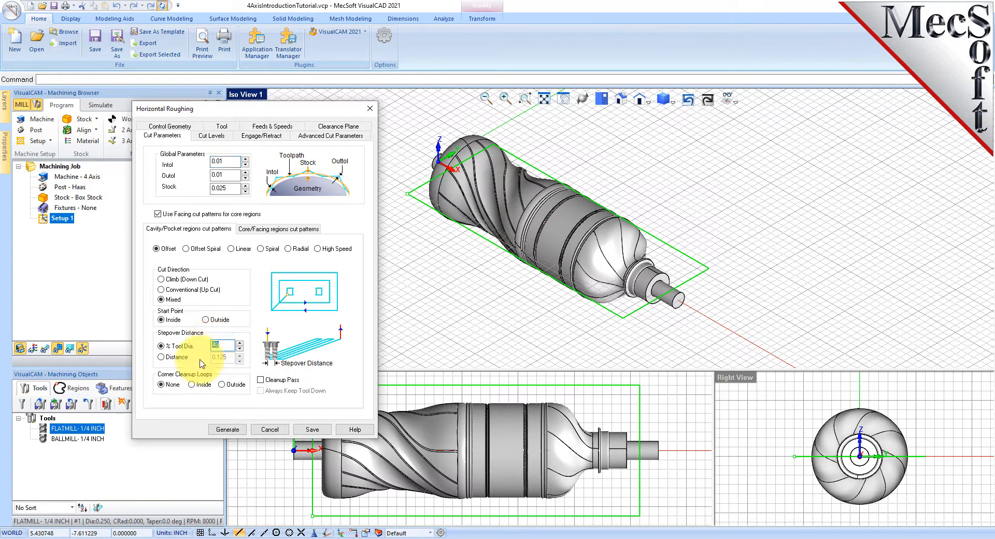
pyautogui.click(212, 136)
pyautogui.doubleClick(221, 165)
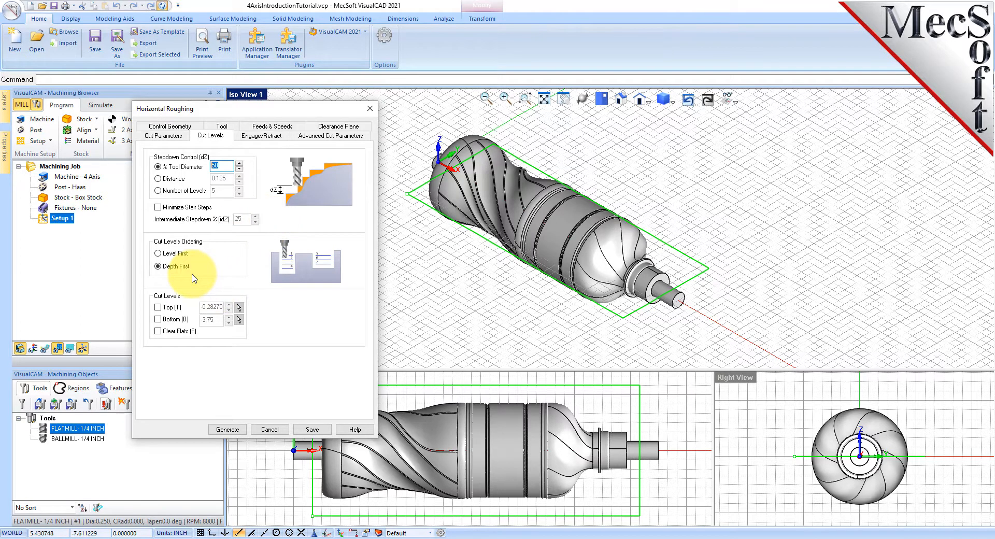
pyautogui.click(158, 320)
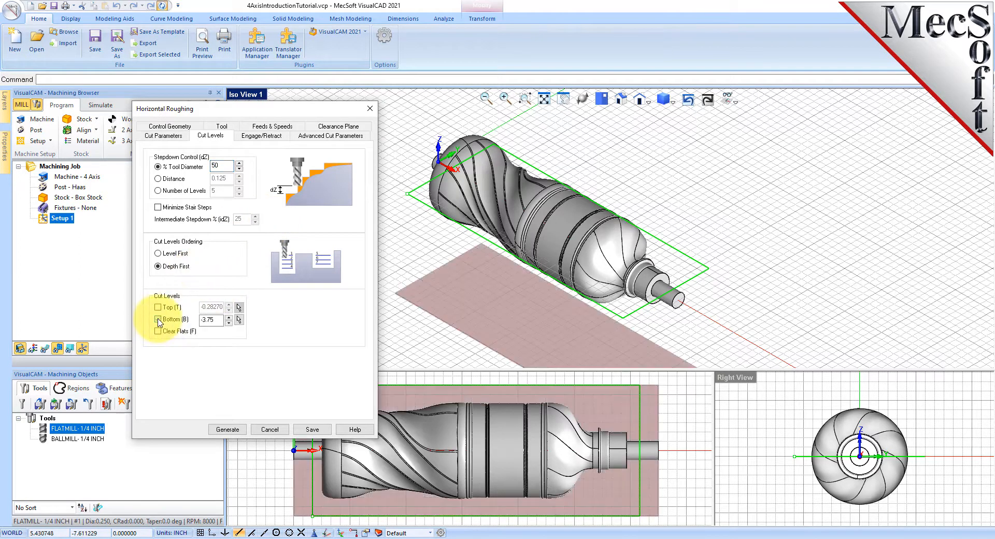
pyautogui.moveTo(219, 321); pyautogui.dragTo(176, 320)
pyautogui.write('0')
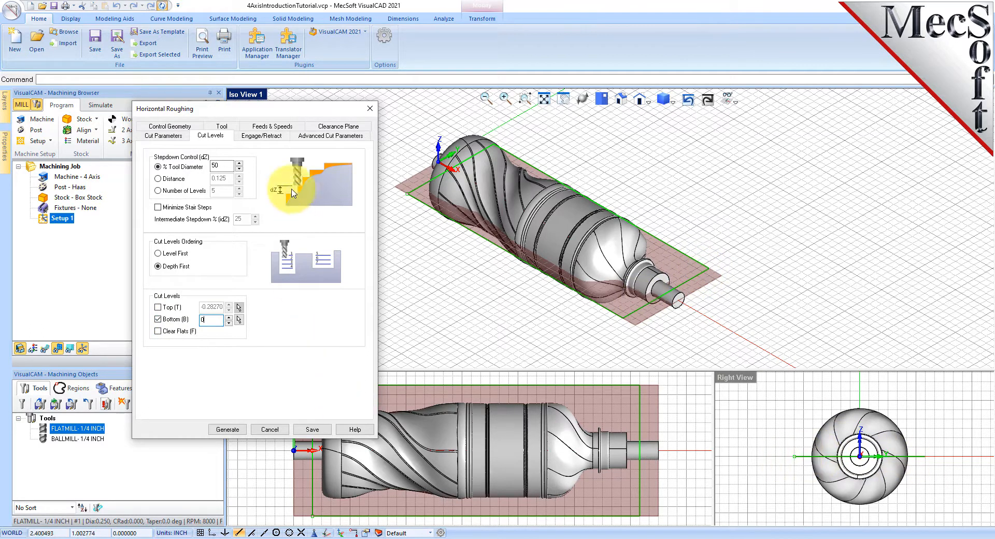
# Check the path ramp and linear extension settings for engage and retract, keep them, and generate the Horizontal Roughing toolpath
pyautogui.click(262, 135)
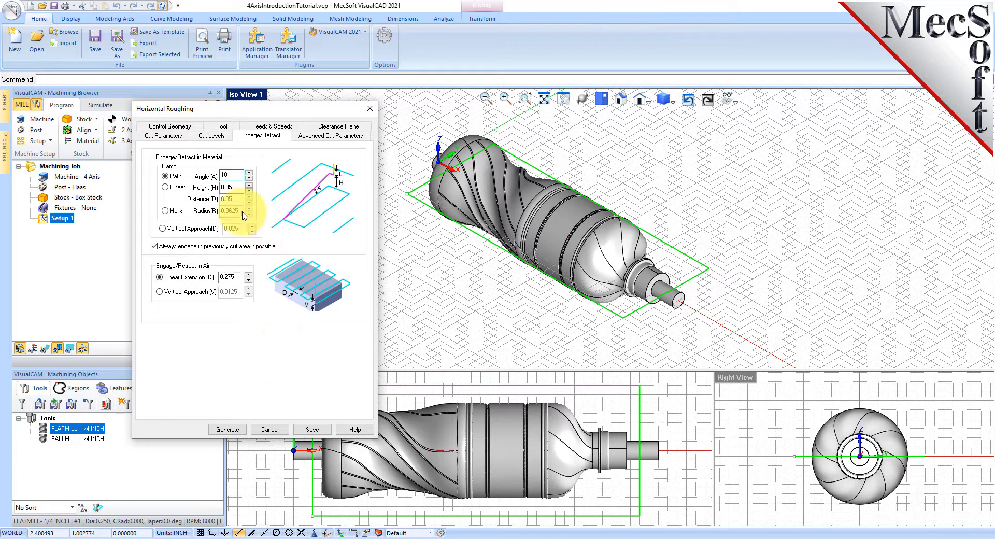
pyautogui.doubleClick(229, 175)
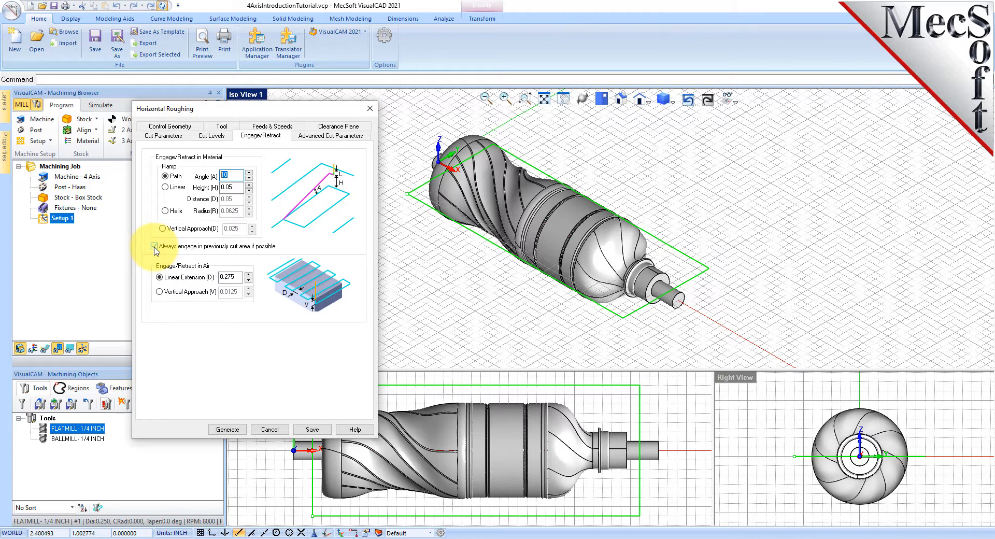
pyautogui.click(154, 247)
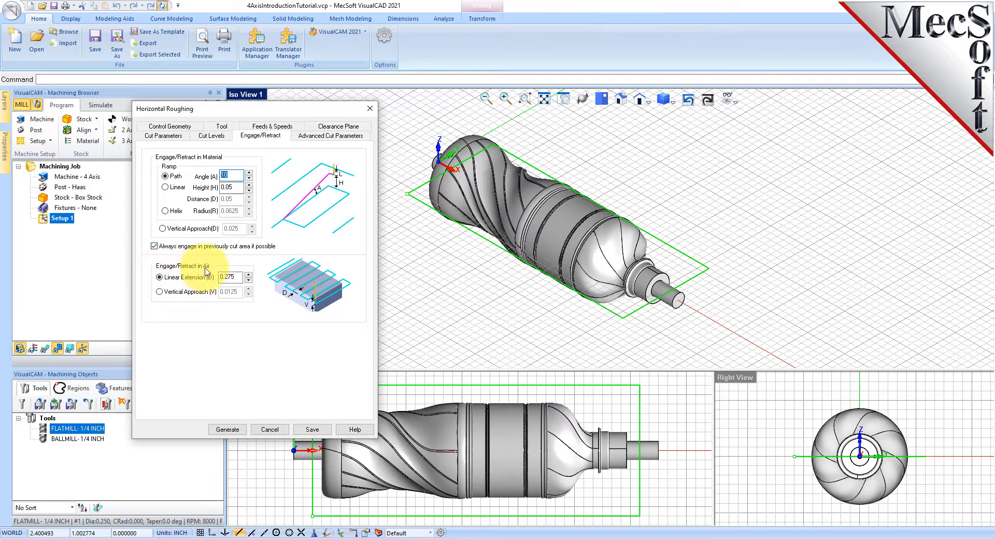
pyautogui.doubleClick(239, 282)
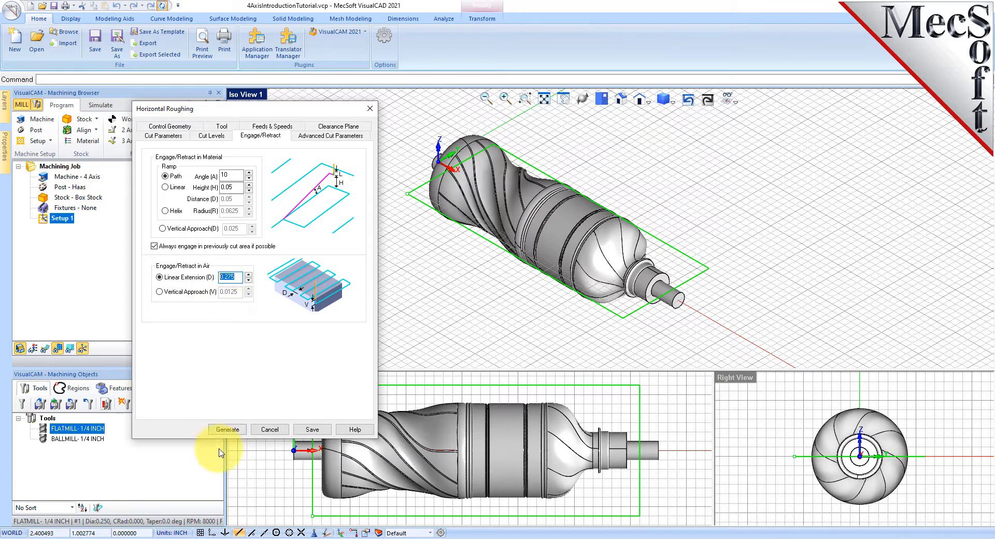
pyautogui.click(227, 428)
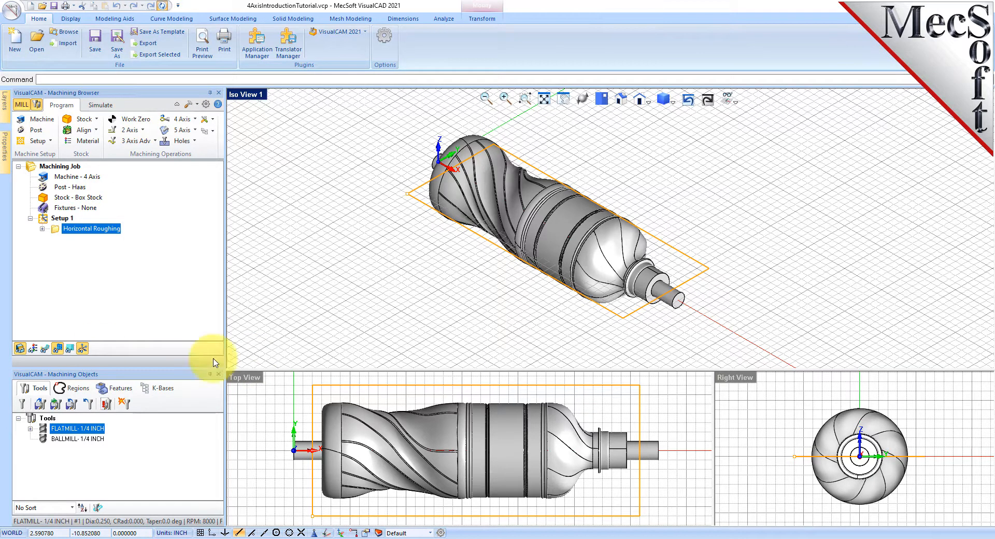
# Display the Horizontal Roughing toolpath around the bottle and examine it in the iso view
pyautogui.click(47, 351)
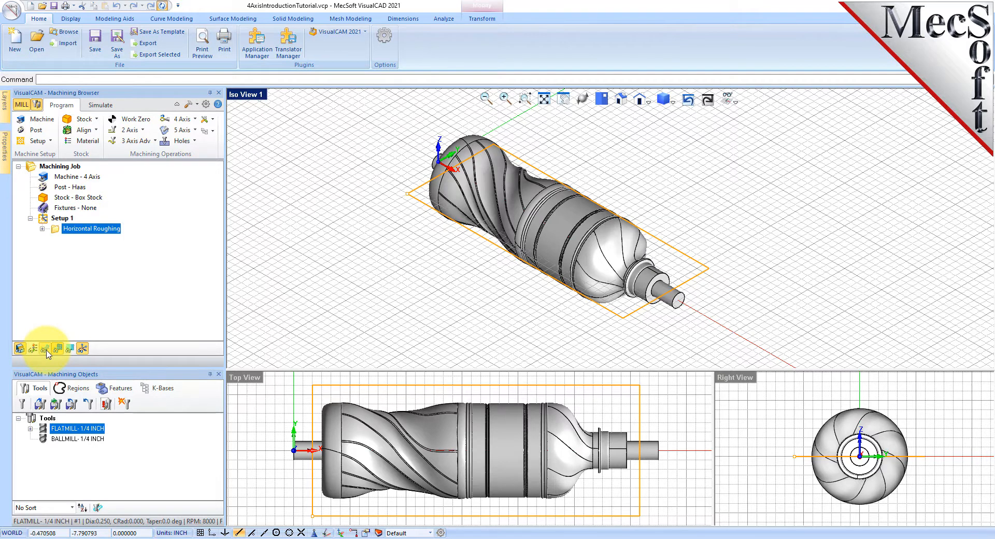
pyautogui.click(47, 354)
pyautogui.click(47, 354)
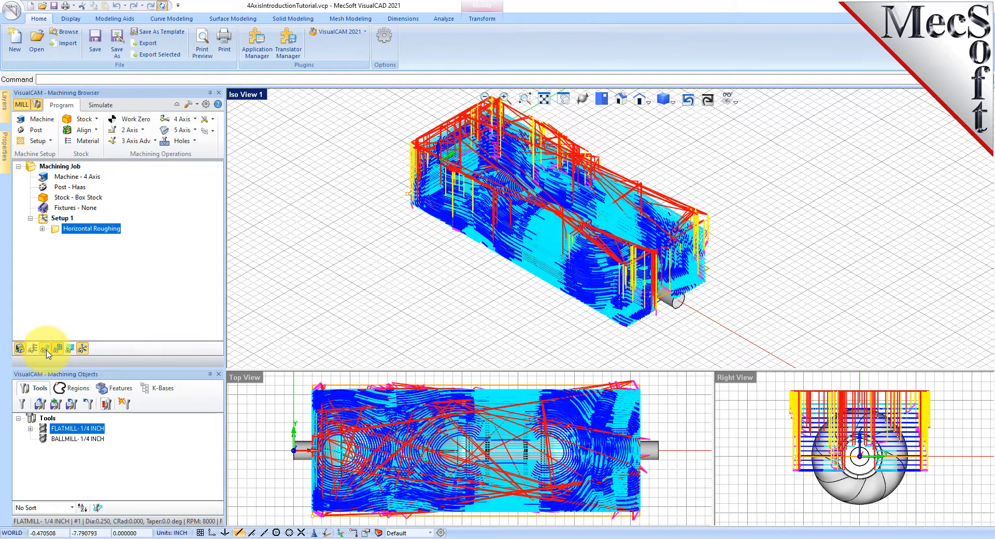
pyautogui.click(47, 354)
pyautogui.click(47, 354)
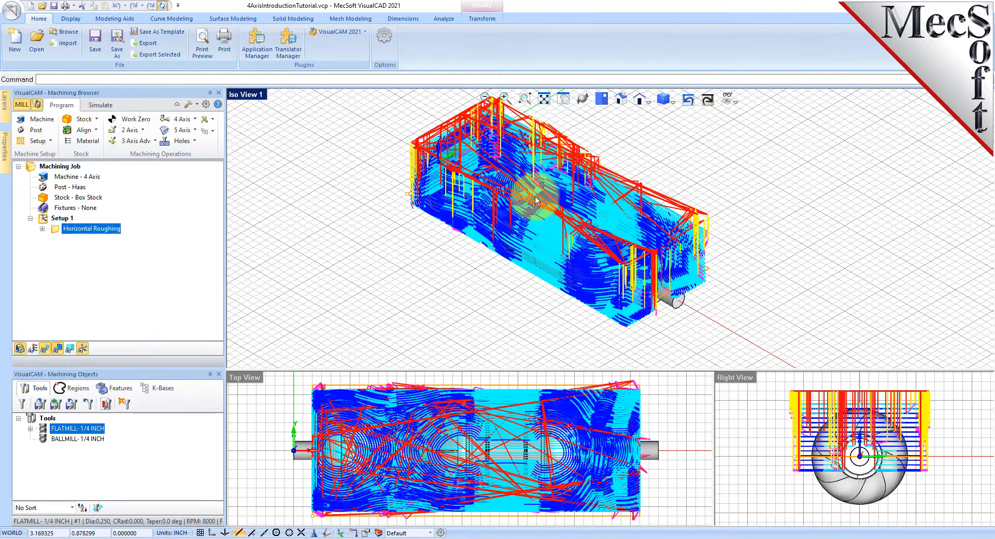
pyautogui.scroll(2, 566, 244)
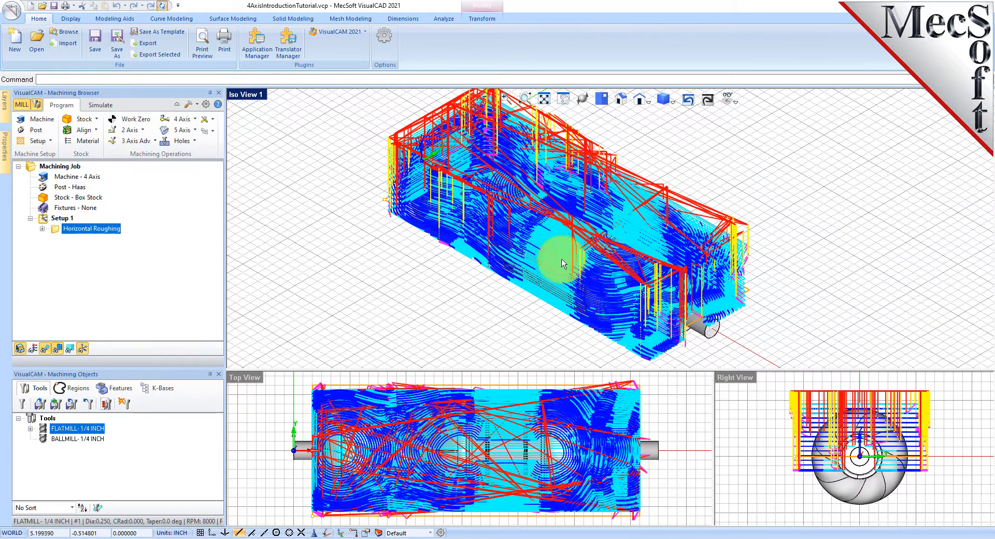
# Keep Polygonal Model as the simulation model in the preferences and simulate the Horizontal Roughing operation on the box stock
pyautogui.click(101, 105)
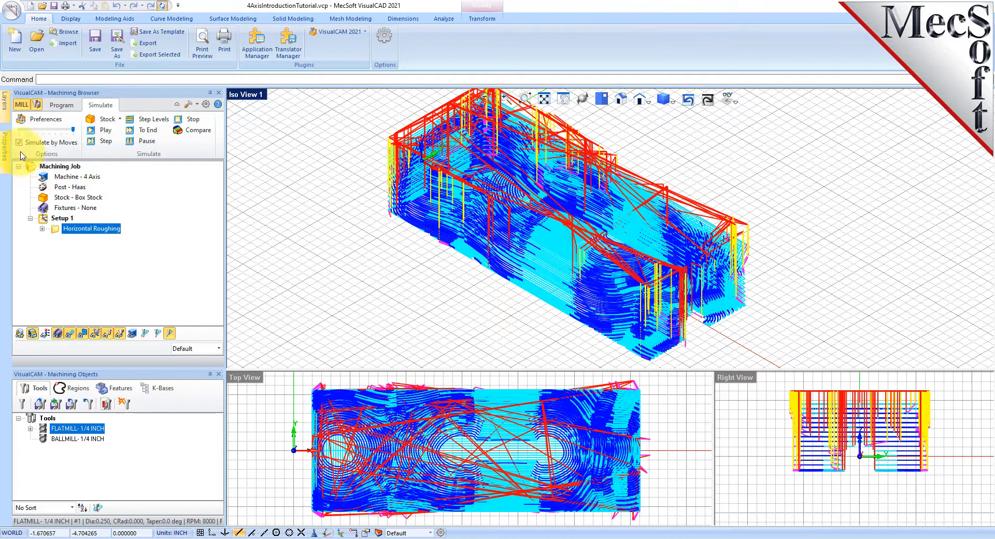
pyautogui.click(50, 121)
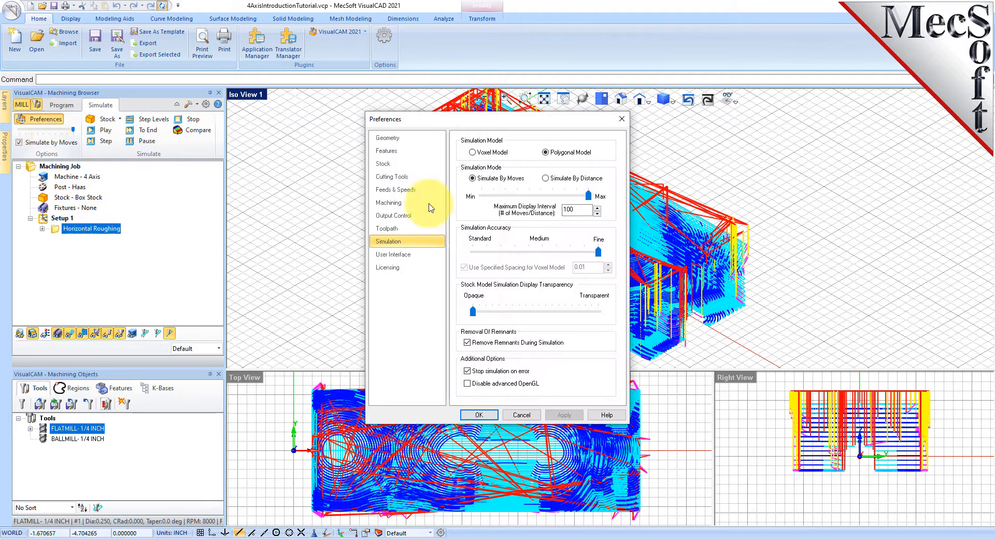
pyautogui.click(546, 153)
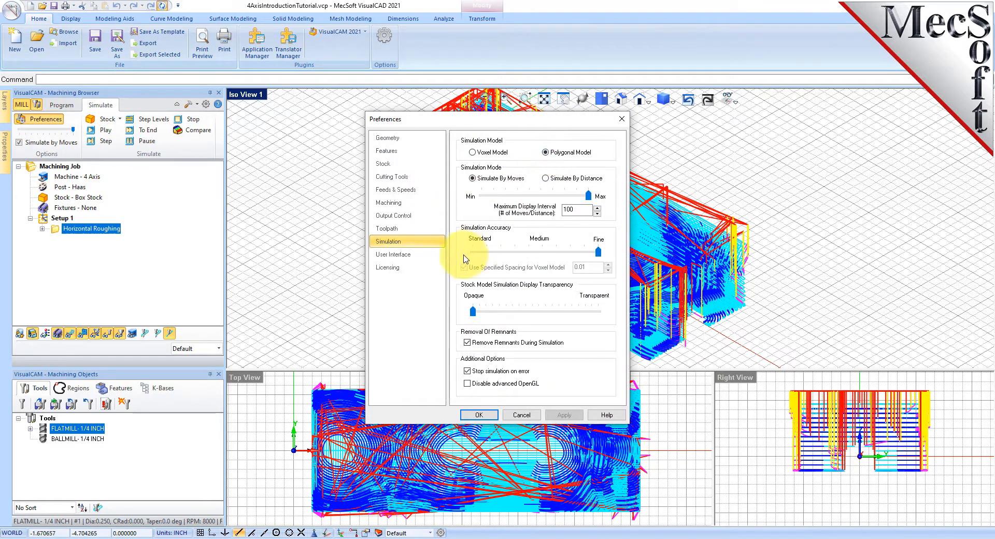
pyautogui.click(480, 417)
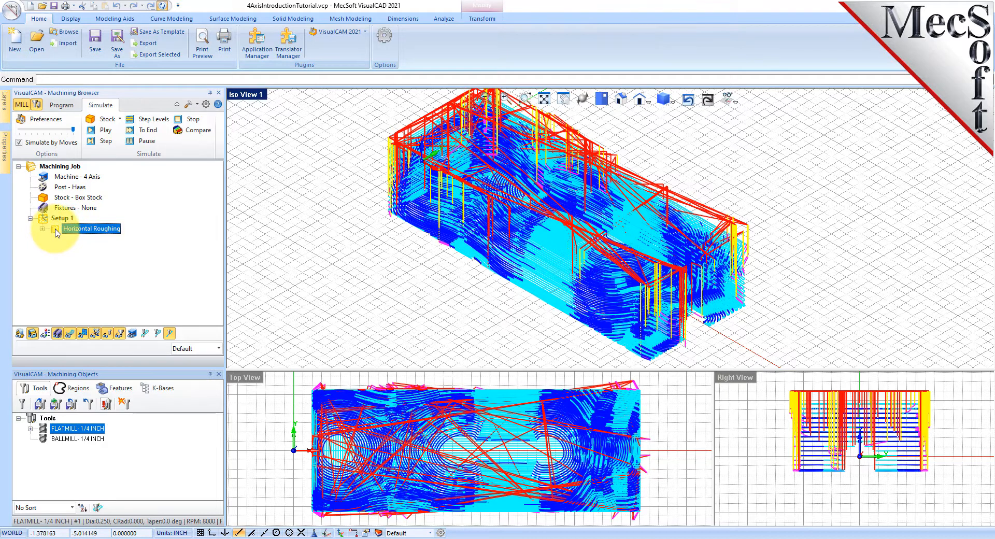
pyautogui.click(104, 130)
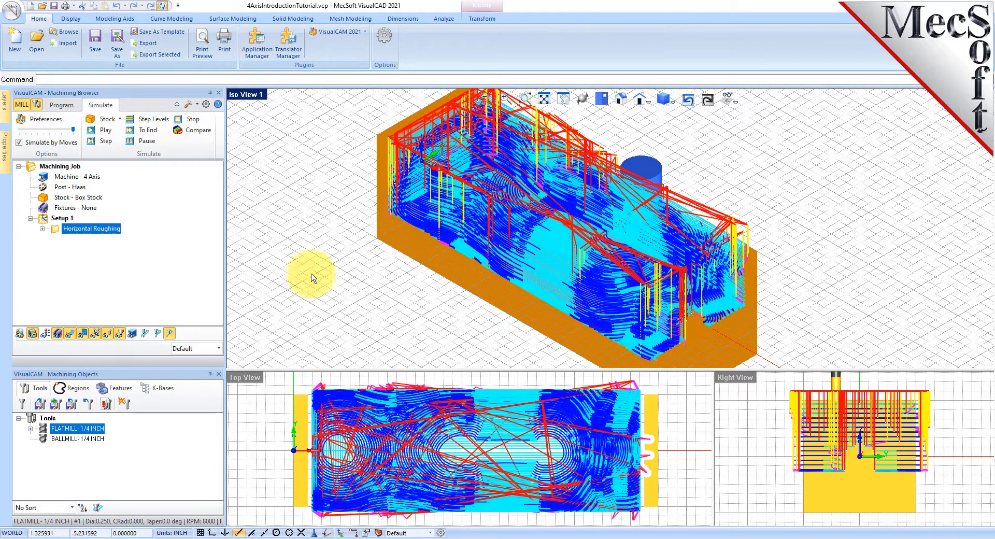
# Hide the toolpath and examine the simulated roughed stock from a rotated iso view
pyautogui.click(72, 335)
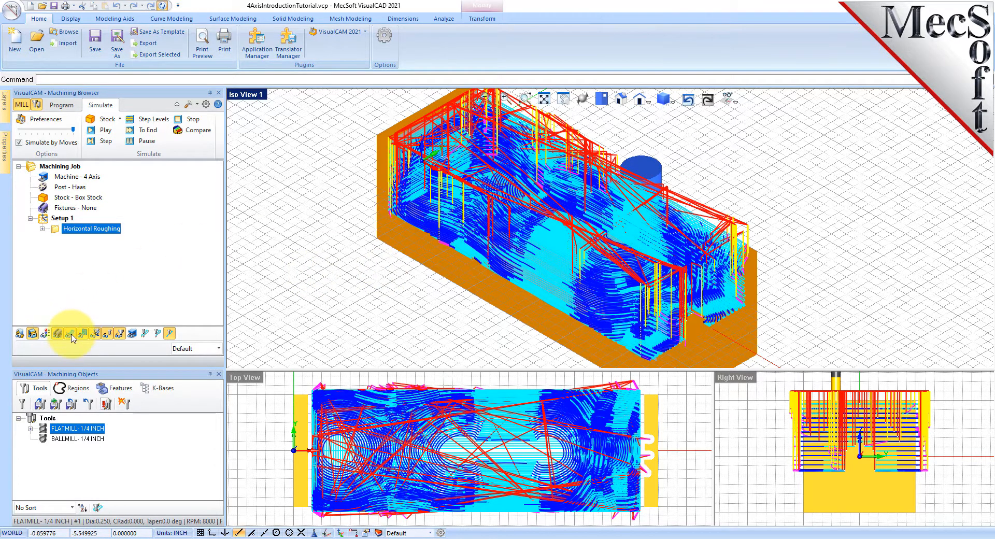
pyautogui.click(72, 335)
pyautogui.click(72, 335)
pyautogui.moveTo(604, 240); pyautogui.dragTo(589, 317, button='right')
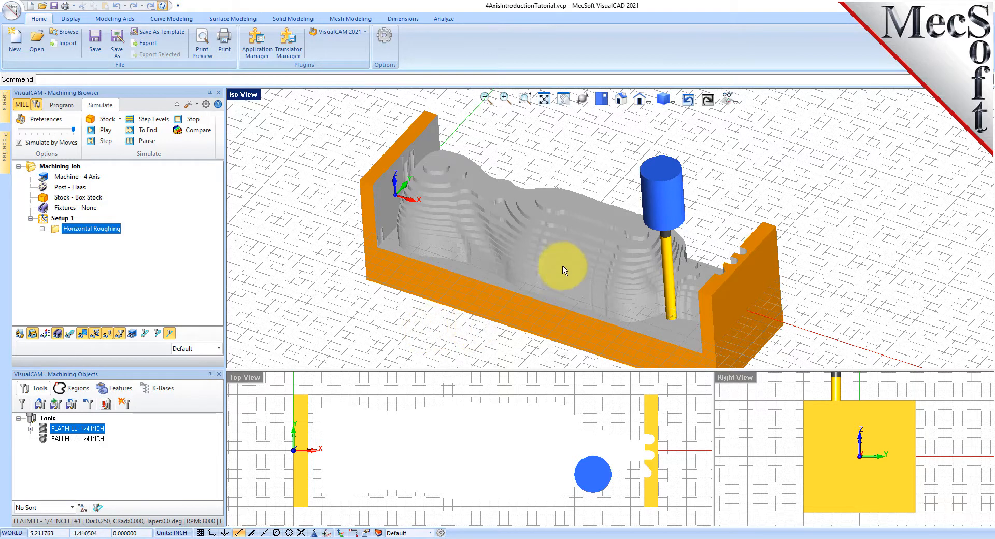
pyautogui.scroll(-2, 581, 244)
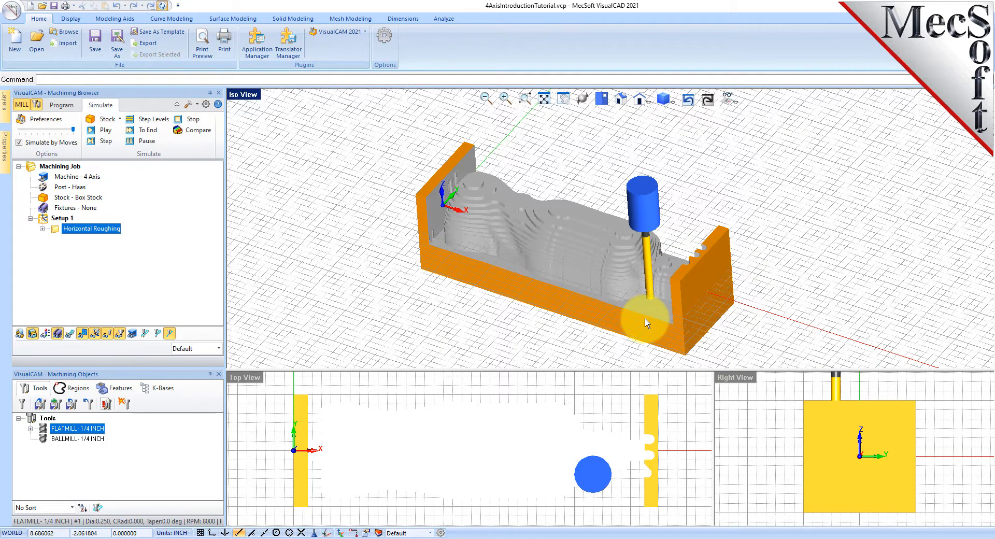
# Add a Rotate Table setup with a 180-degree counter-clockwise table rotation angle and hide the world coordinate system axes
pyautogui.click(64, 105)
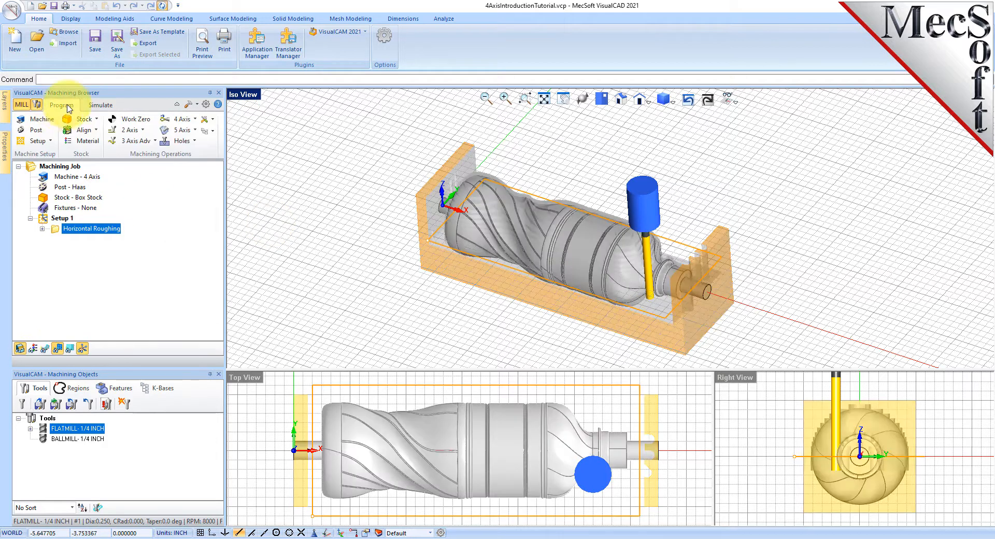
pyautogui.click(51, 143)
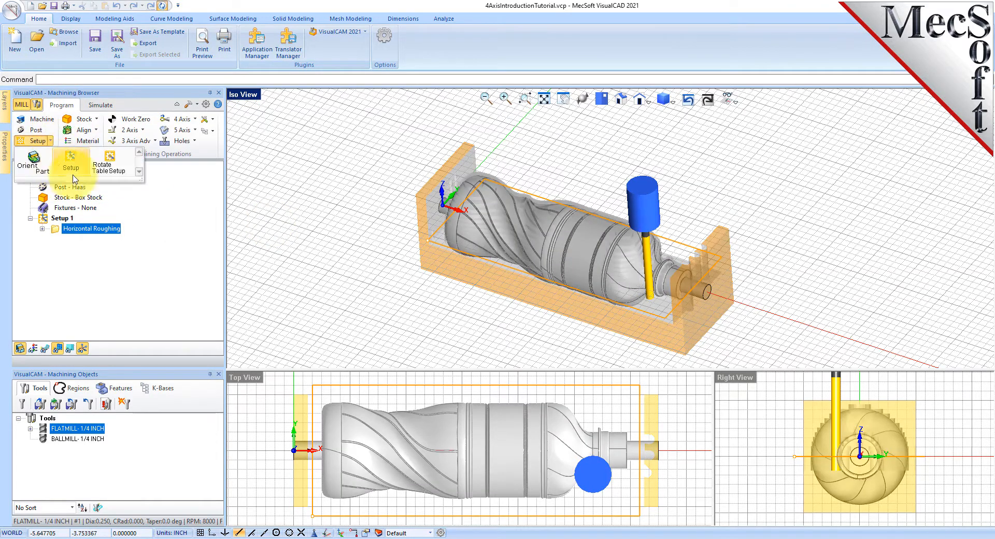
pyautogui.click(126, 172)
pyautogui.moveTo(129, 108); pyautogui.dragTo(302, 108)
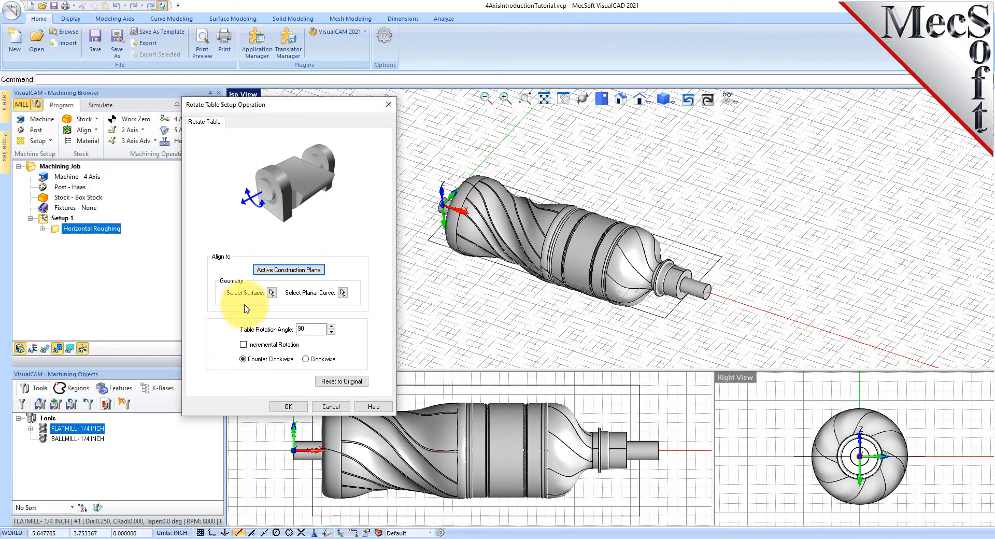
pyautogui.moveTo(311, 330); pyautogui.dragTo(280, 329)
pyautogui.write('180')
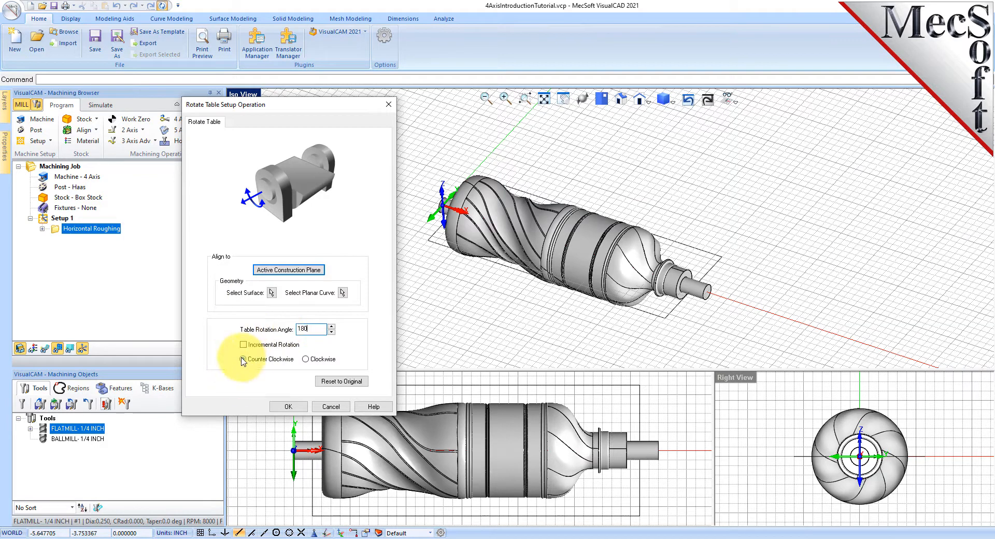
pyautogui.click(288, 407)
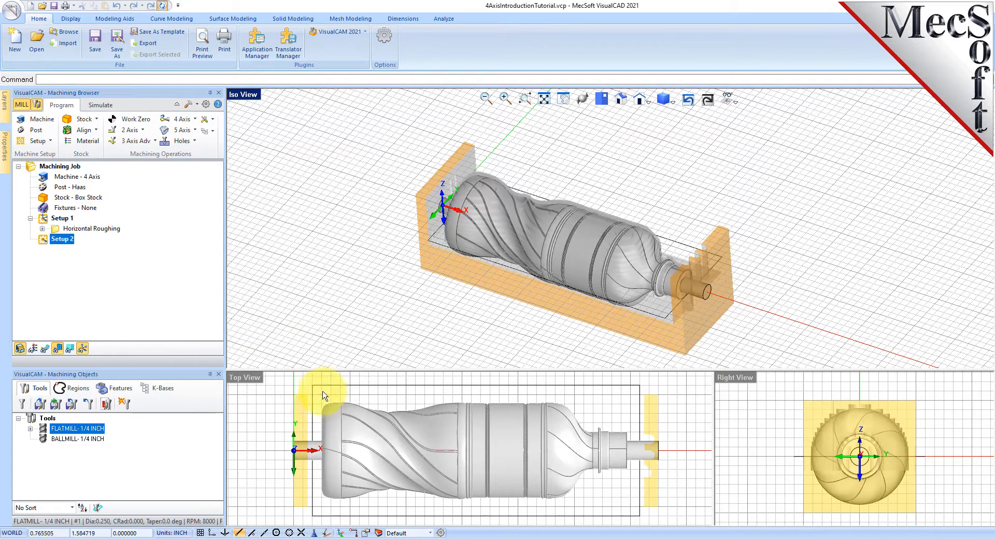
pyautogui.click(733, 100)
pyautogui.click(763, 130)
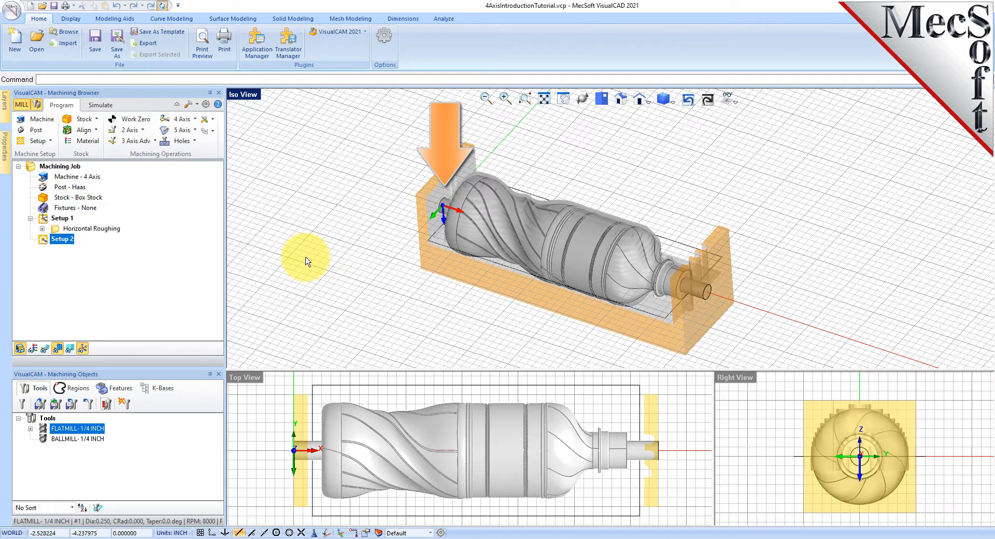
# Copy the Horizontal Roughing operation from Setup 1 and paste it into Setup 2
pyautogui.click(67, 229)
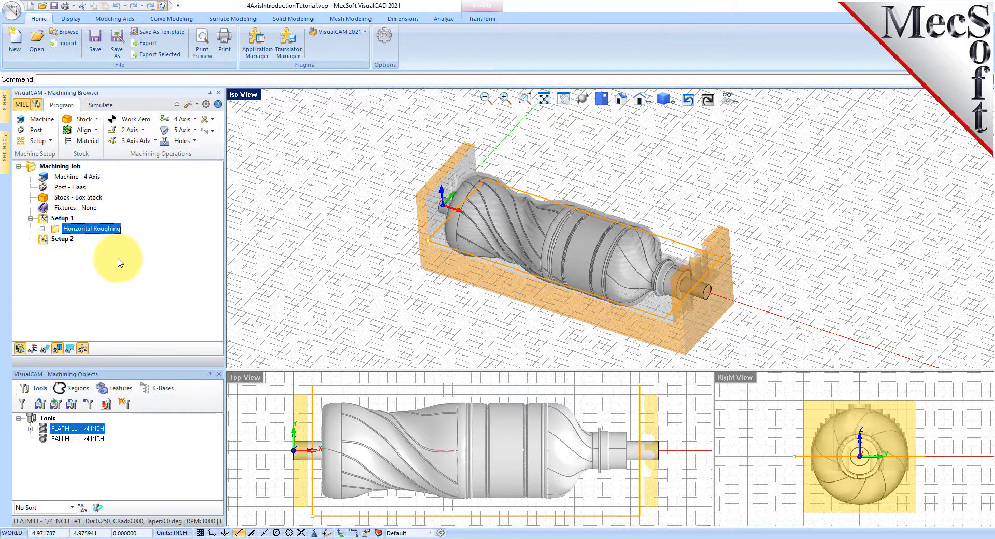
pyautogui.rightClick(107, 232)
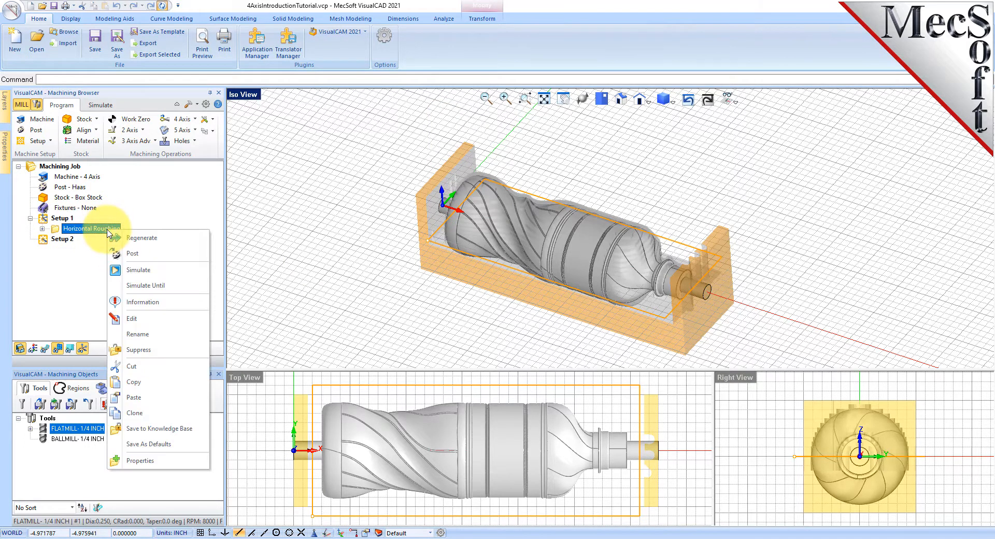
pyautogui.click(148, 384)
pyautogui.click(61, 239)
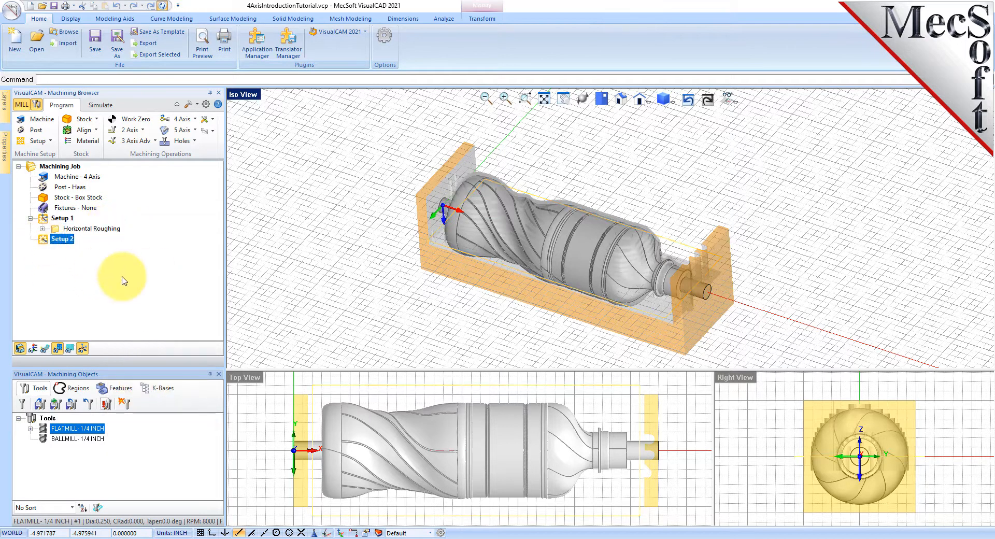
pyautogui.rightClick(67, 239)
pyautogui.click(105, 395)
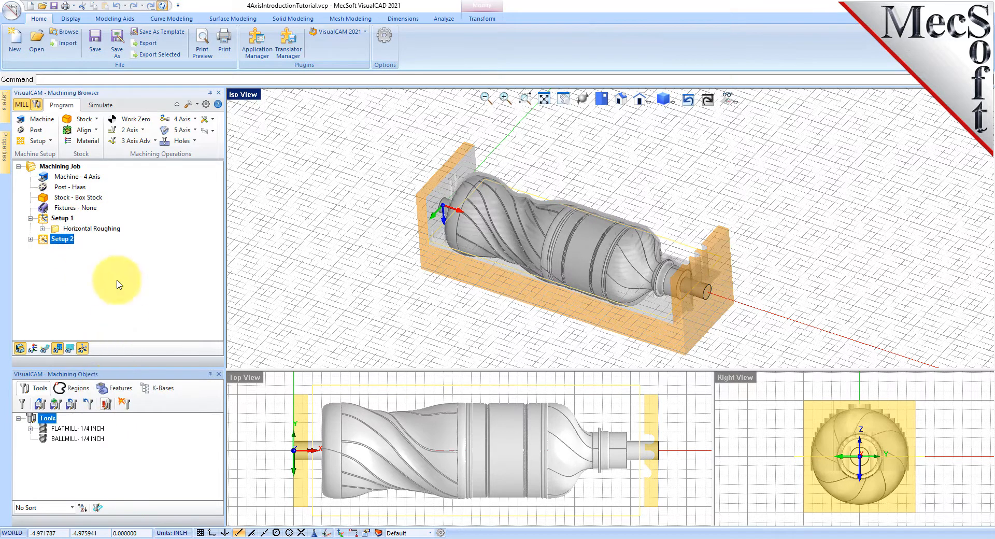
# Regenerate the pasted Horizontal Roughing toolpath under Setup 2
pyautogui.click(58, 250)
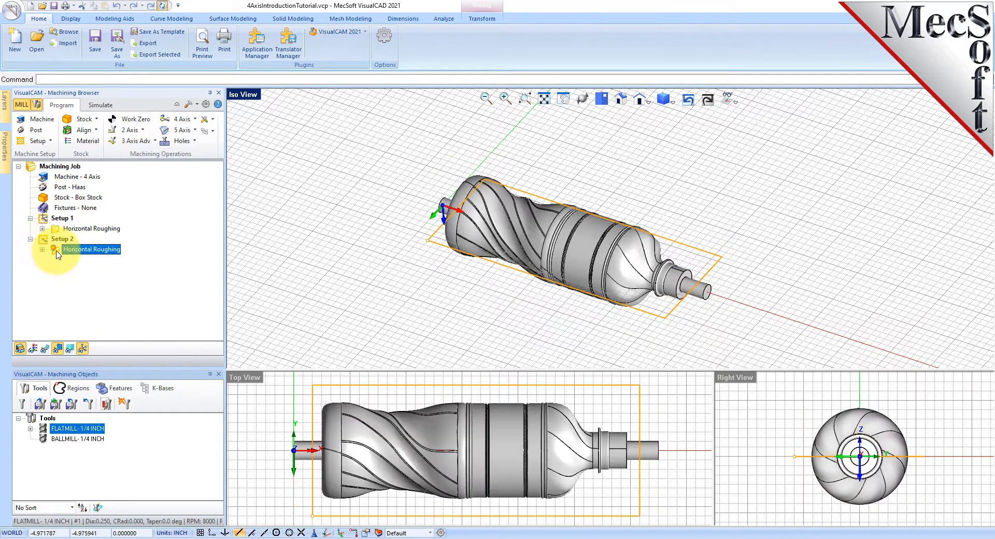
pyautogui.rightClick(108, 253)
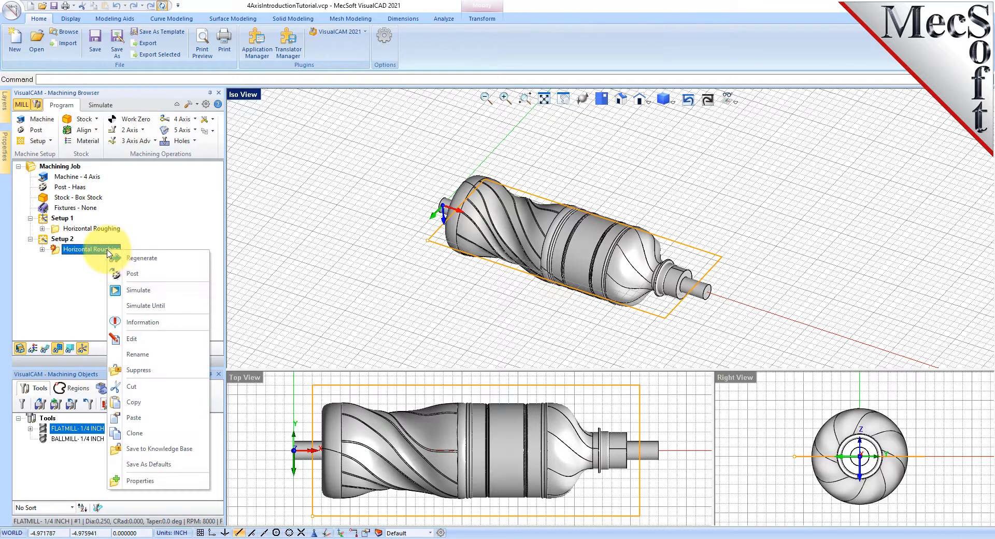
pyautogui.click(174, 263)
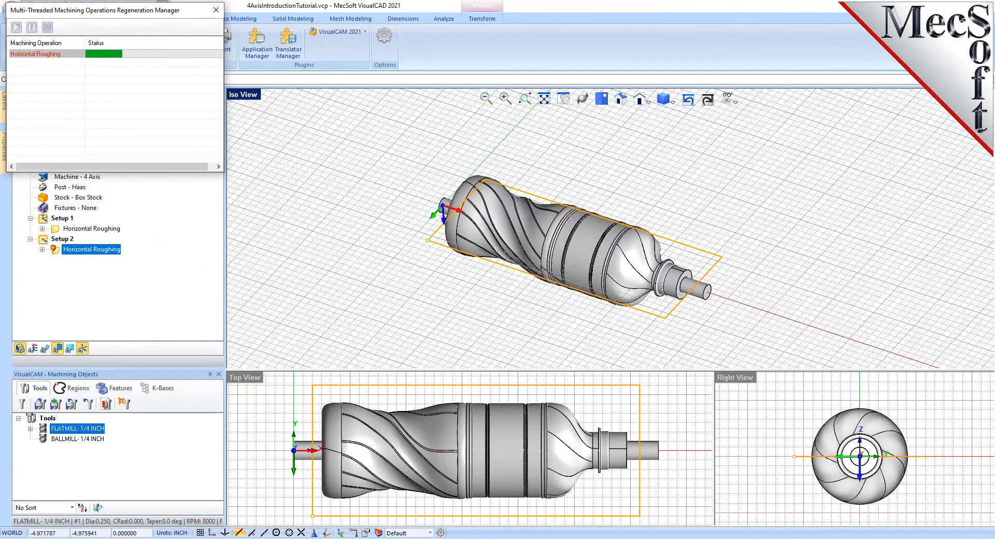
# Simulate the Setup 2 Horizontal Roughing operation and examine the stock from below and from the iso side
pyautogui.click(100, 105)
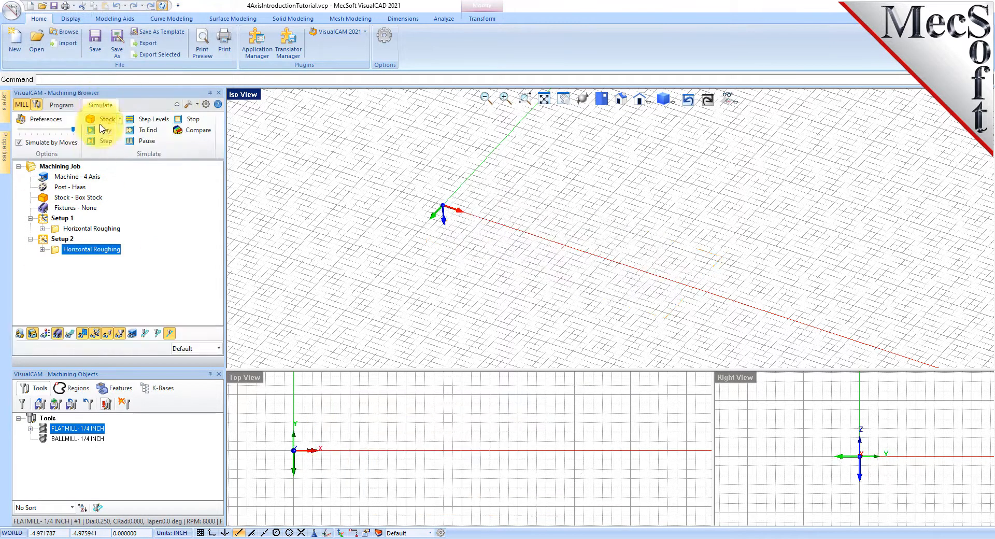
pyautogui.click(106, 131)
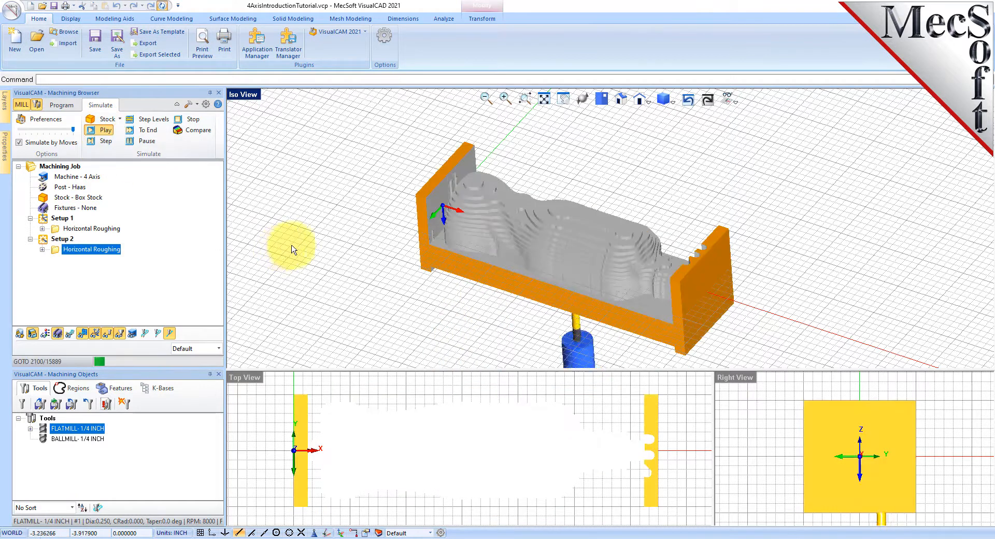
pyautogui.moveTo(531, 326); pyautogui.dragTo(536, 290, button='middle')
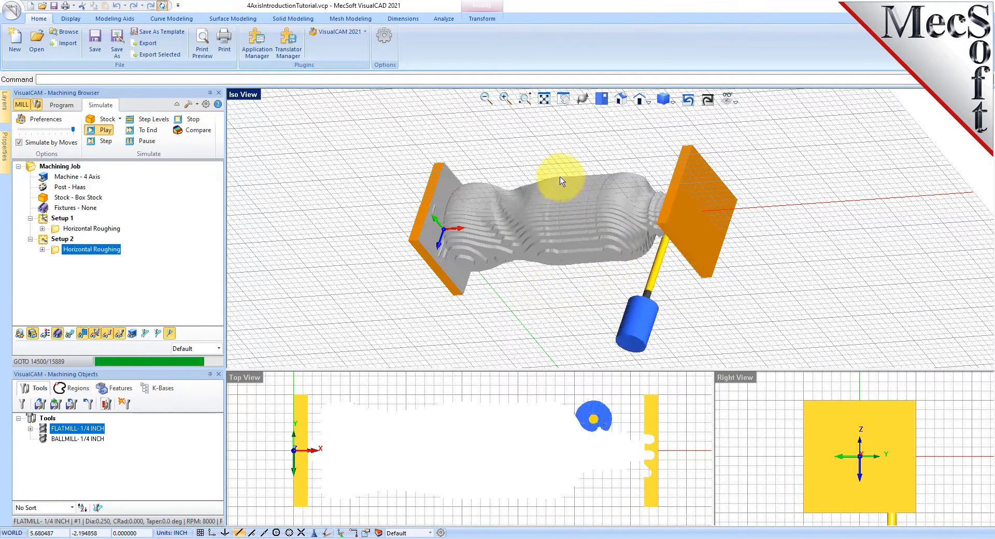
pyautogui.moveTo(559, 175); pyautogui.dragTo(552, 200, button='right')
pyautogui.rightClick(553, 199)
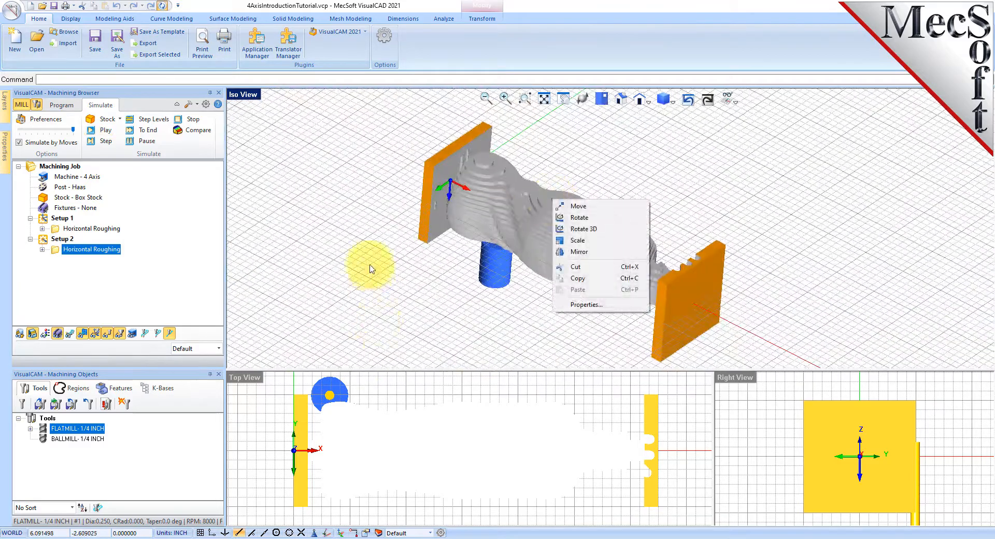
pyautogui.click(400, 286)
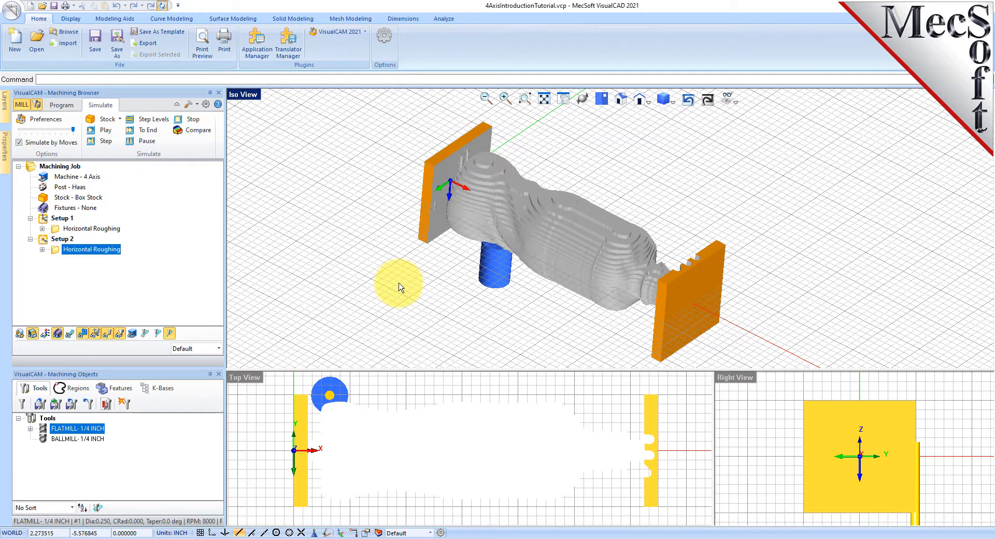
# Add a third Rotate Table setup that returns the table to the original Z-up orientation and check its axes at the bottle's base
pyautogui.click(62, 105)
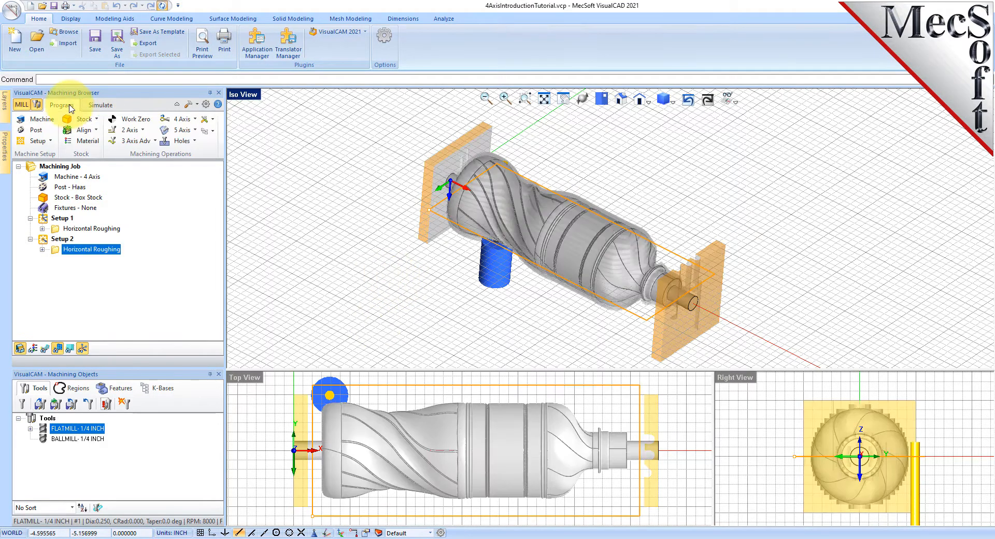
pyautogui.click(37, 140)
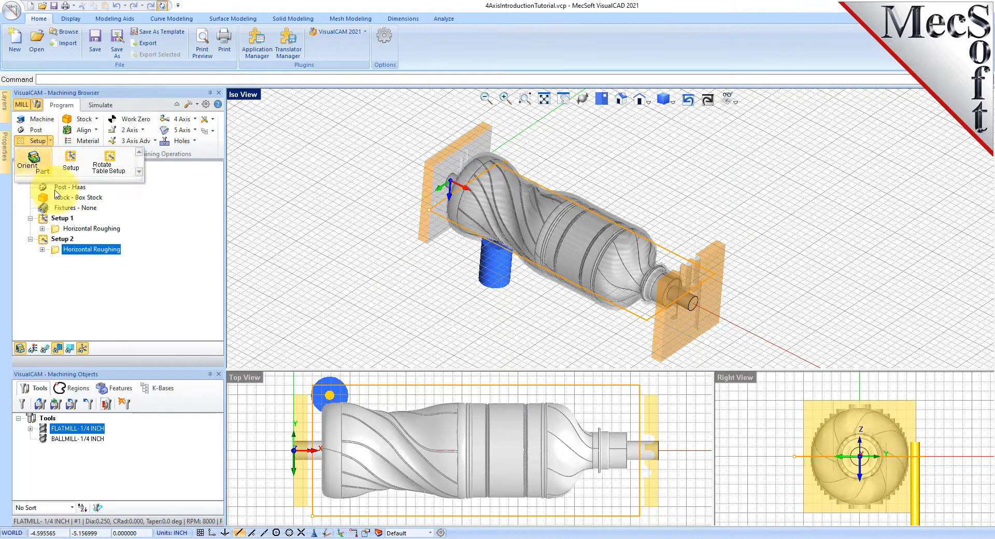
pyautogui.click(128, 171)
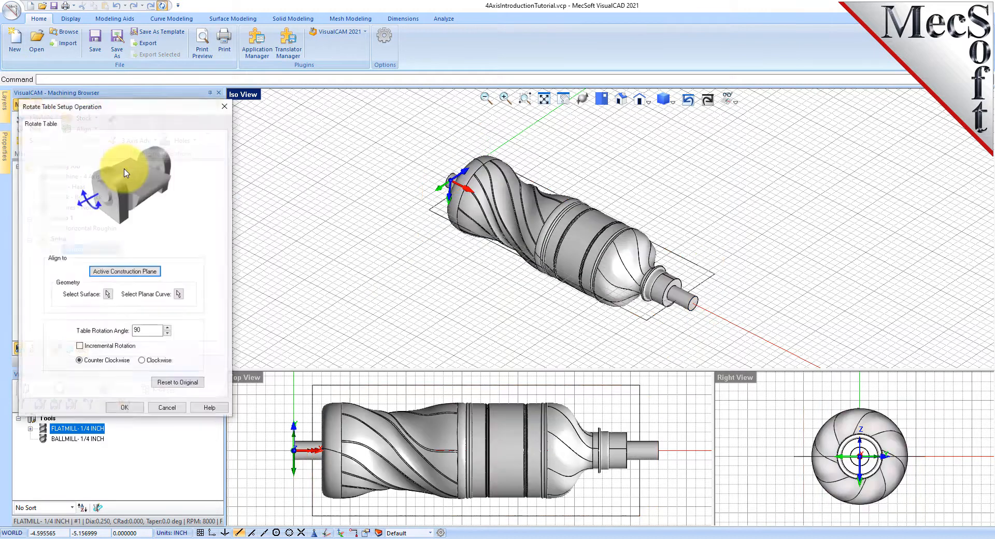
pyautogui.moveTo(130, 107); pyautogui.dragTo(272, 110)
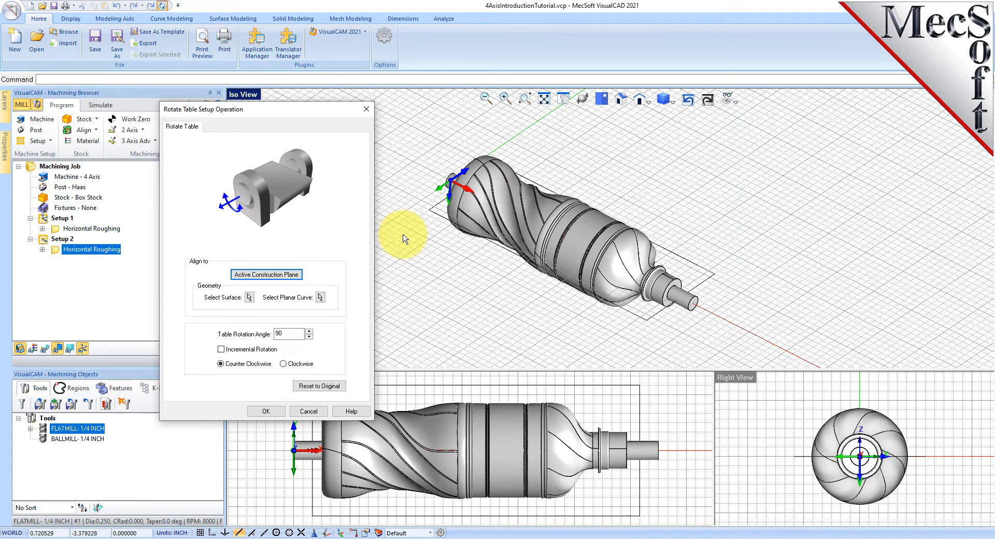
pyautogui.moveTo(288, 333); pyautogui.dragTo(258, 334)
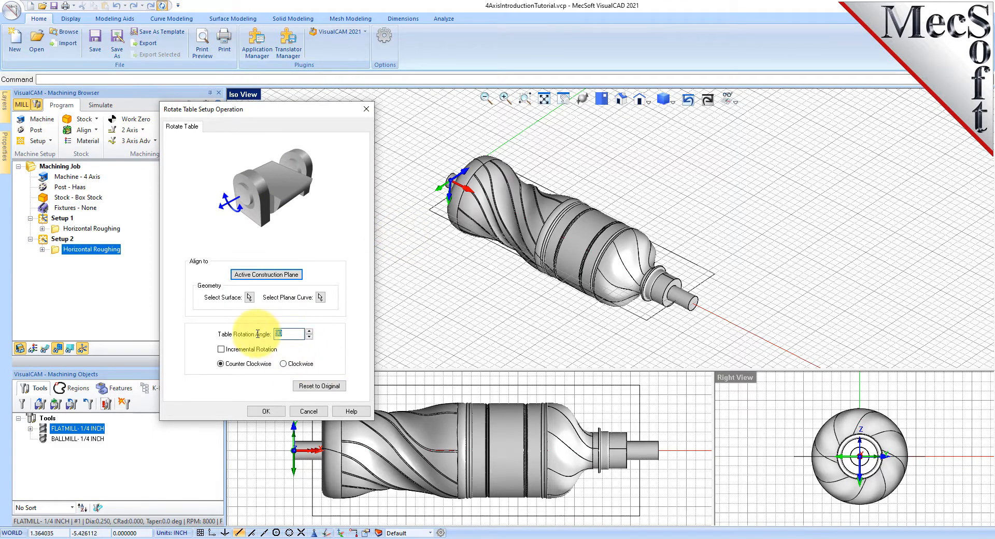
pyautogui.click(264, 412)
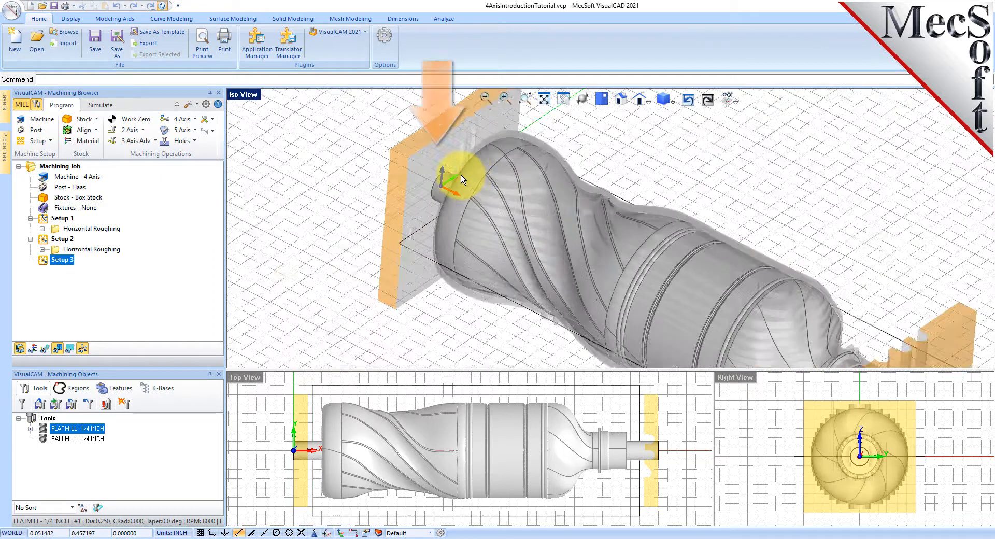
pyautogui.scroll(5, 451, 187)
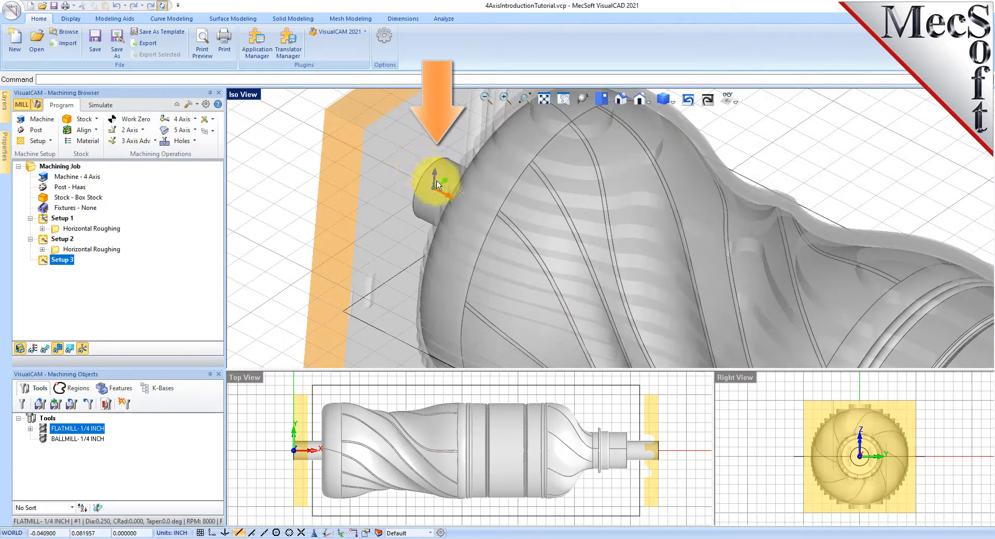
pyautogui.scroll(-5, 448, 171)
pyautogui.scroll(-1, 454, 165)
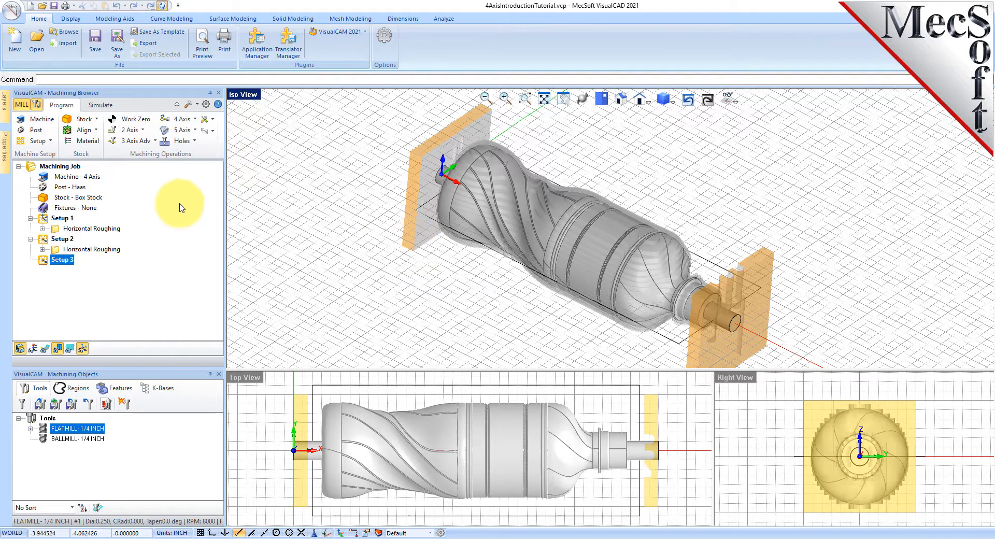
# Start a 4th Axis Parallel Finishing operation in Setup 3 and select the BALLMILL- 1/4 INCH tool
pyautogui.click(196, 118)
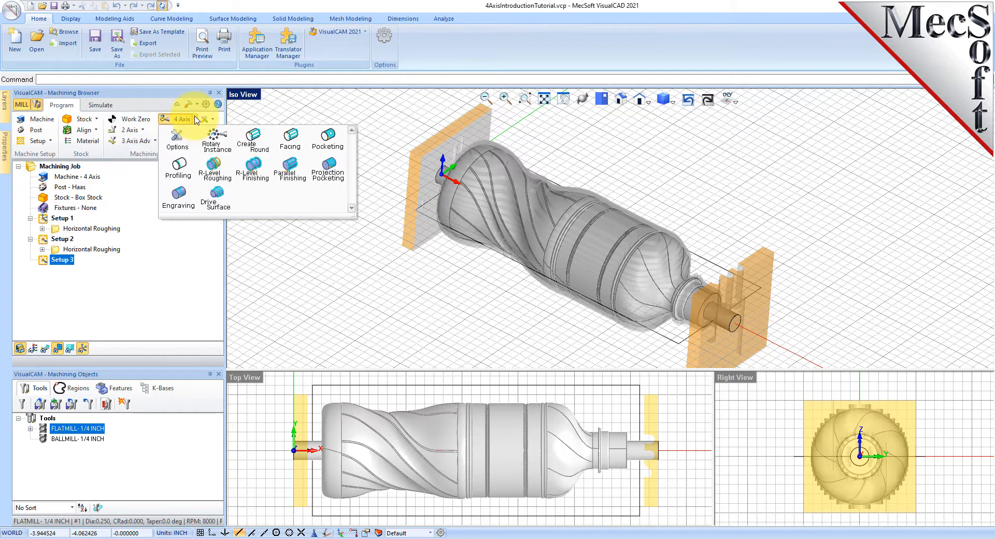
pyautogui.click(305, 173)
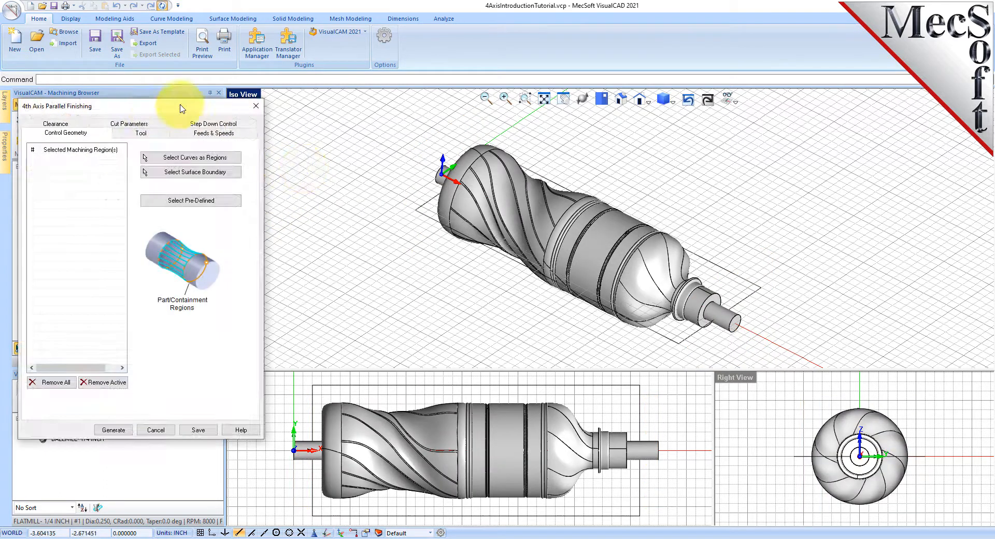
pyautogui.moveTo(154, 111); pyautogui.dragTo(280, 110)
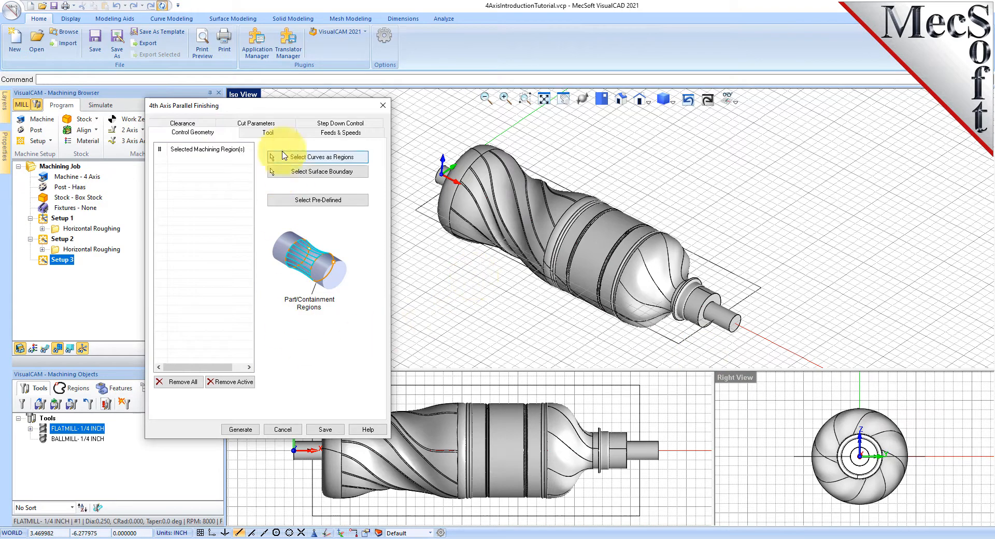
pyautogui.click(268, 133)
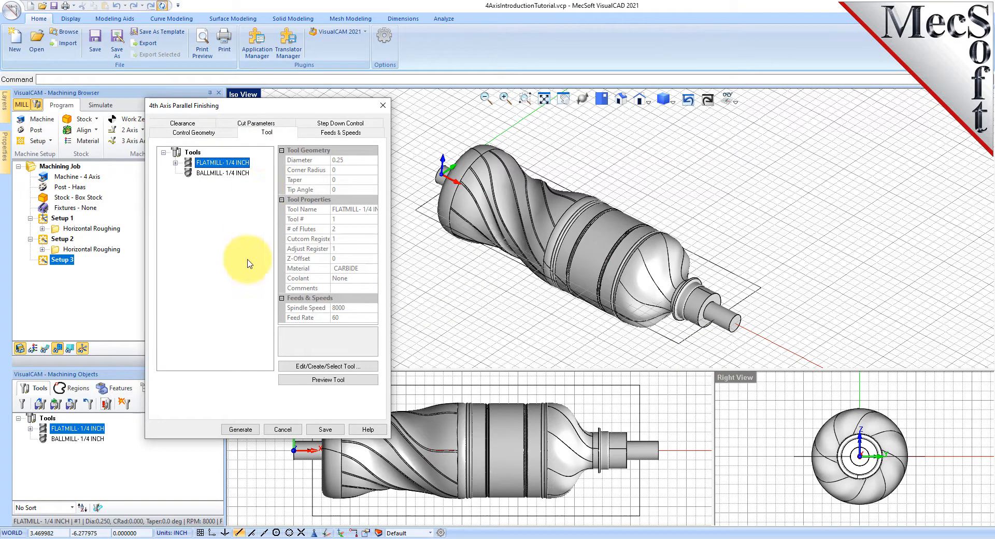
pyautogui.click(223, 173)
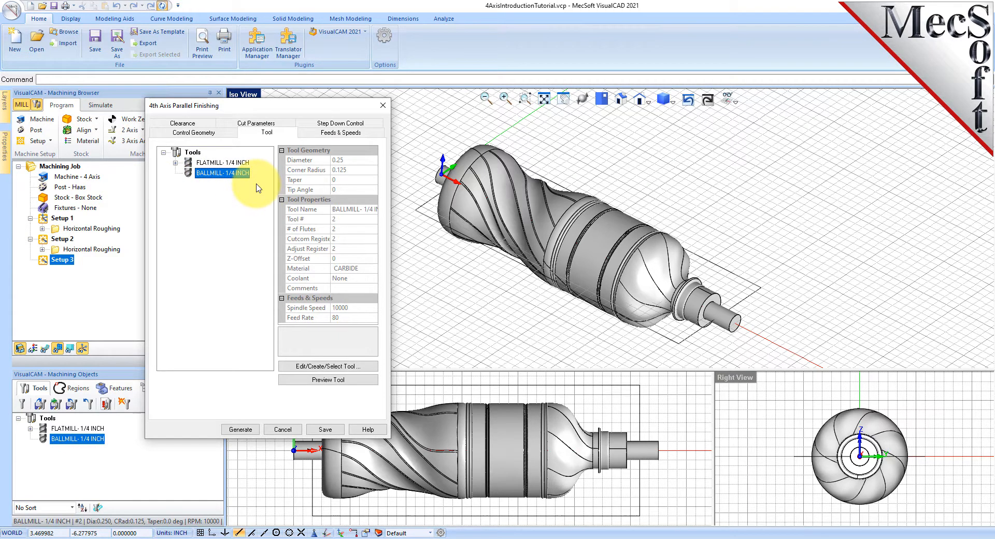
# Review the finishing operation's feeds and speeds and examine its automatic clearance cylinder and cut transfer method around the bottle
pyautogui.click(347, 134)
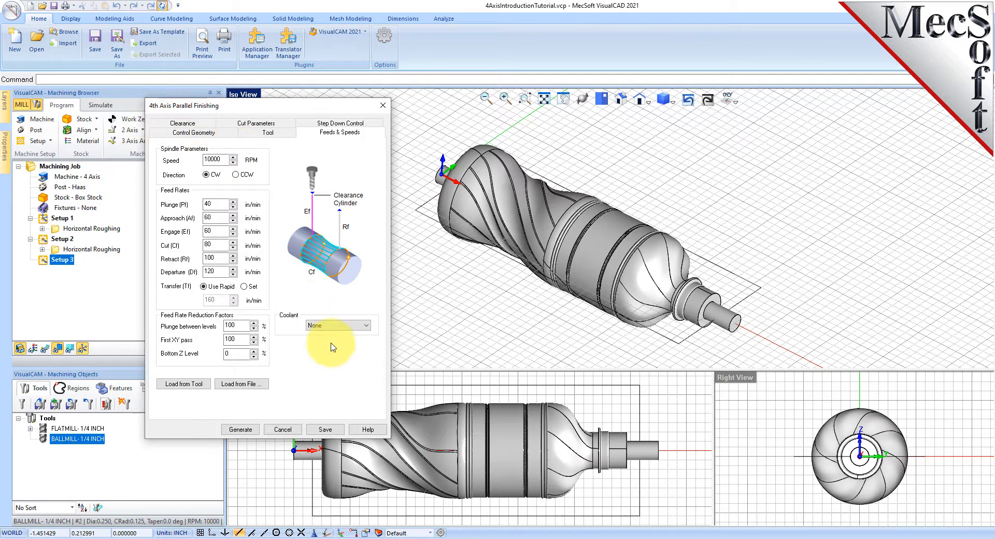
pyautogui.click(188, 123)
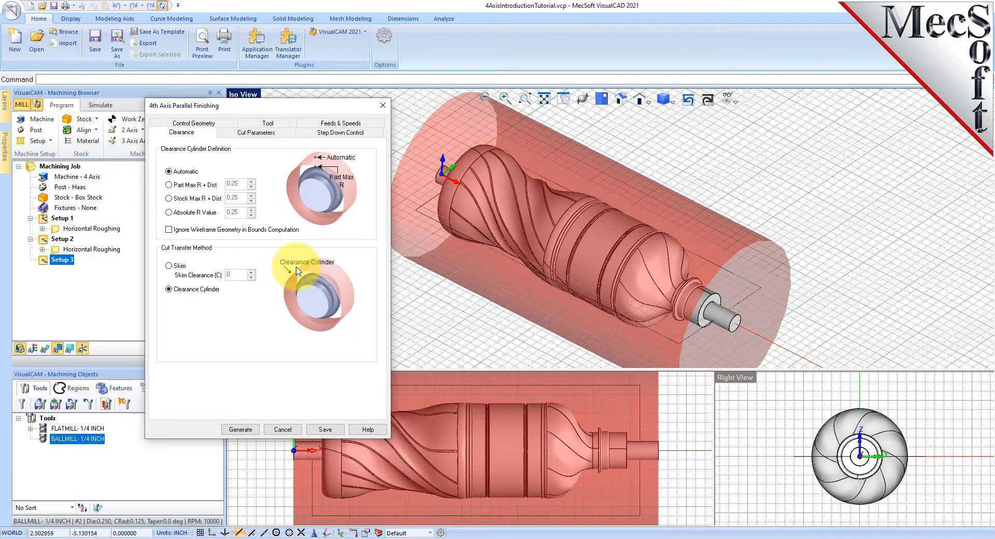
pyautogui.moveTo(744, 266); pyautogui.dragTo(776, 284, button='right')
pyautogui.rightClick(776, 284)
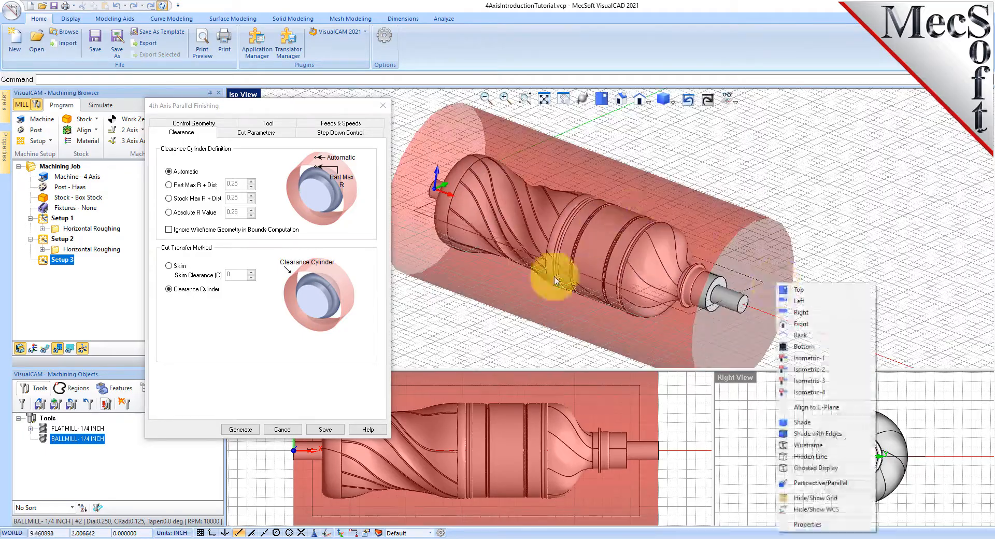
pyautogui.click(519, 330)
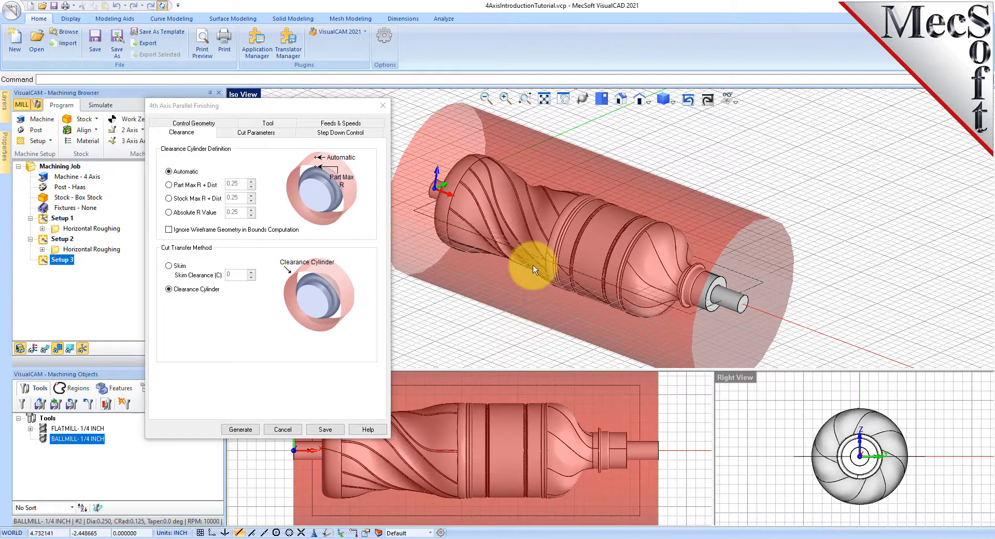
# Check the finishing operation's tolerances and stock allowance, and use the Along cut pattern in the Low to High direction
pyautogui.click(268, 133)
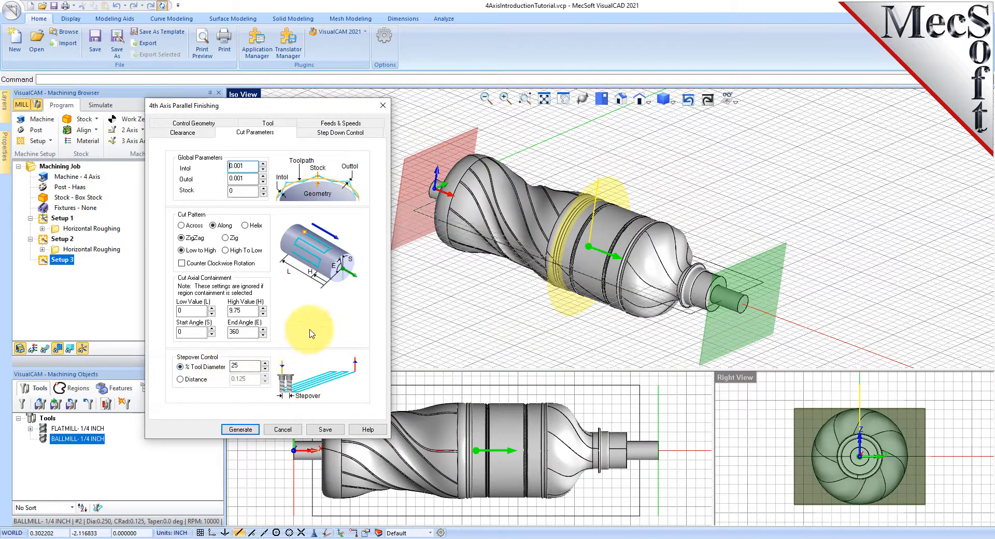
pyautogui.moveTo(252, 169); pyautogui.dragTo(205, 166)
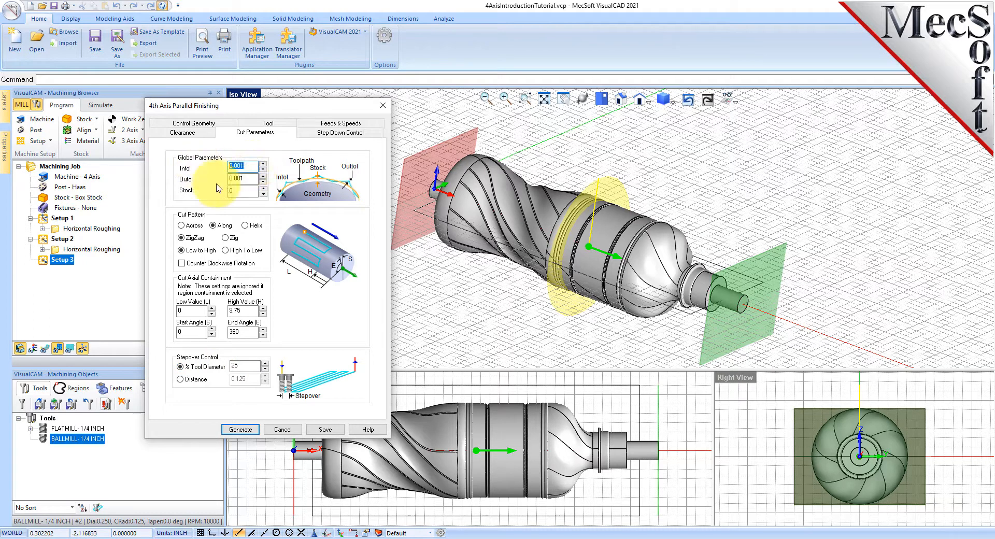
pyautogui.doubleClick(250, 178)
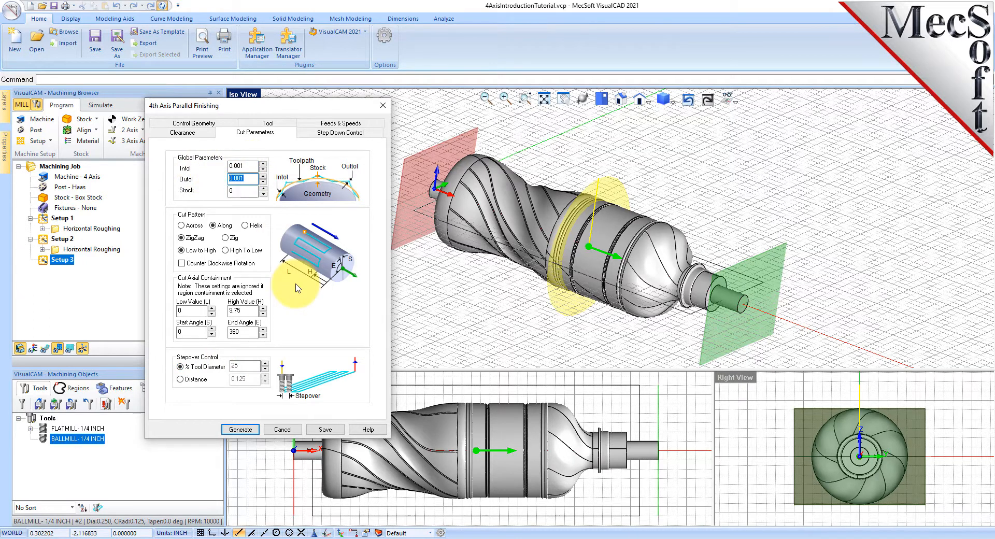
pyautogui.moveTo(237, 191); pyautogui.dragTo(213, 191)
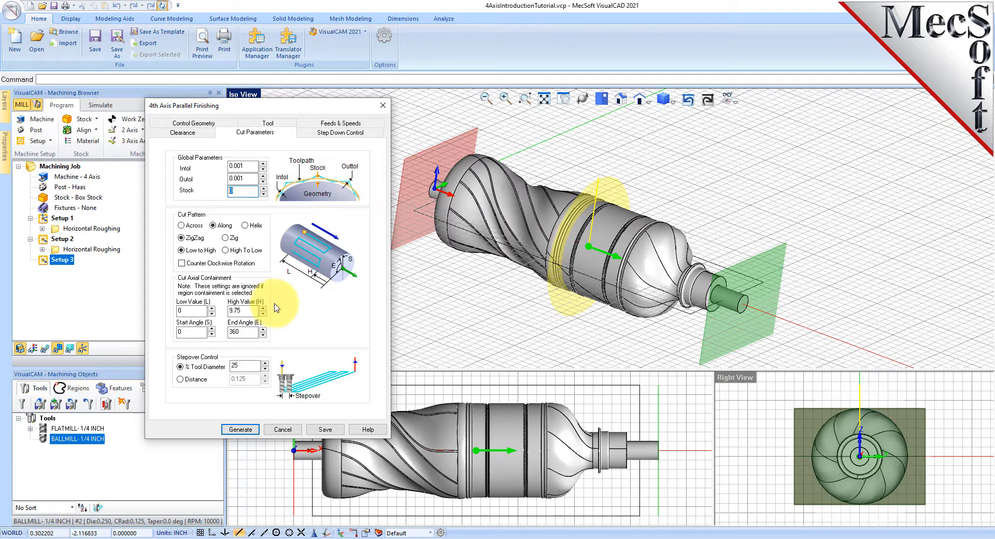
pyautogui.click(213, 226)
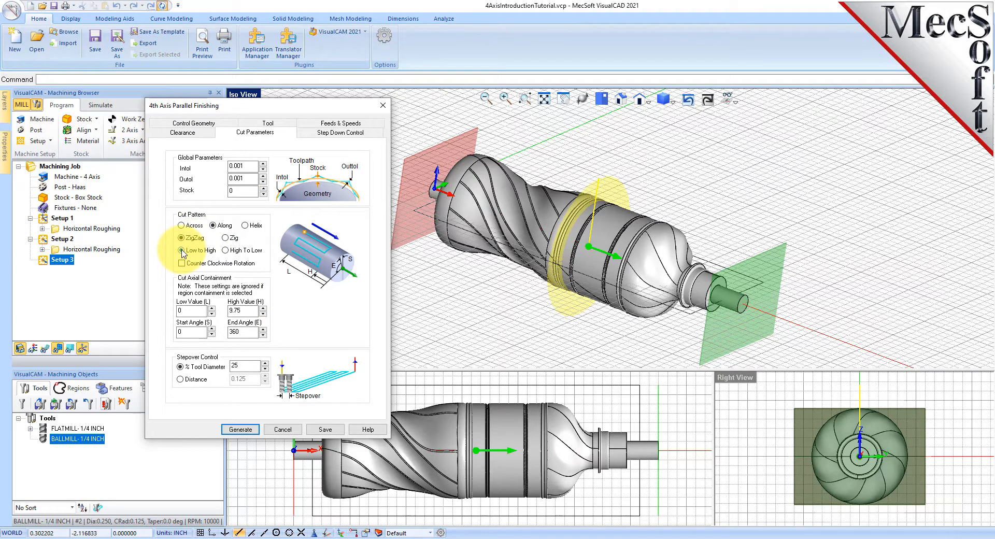
pyautogui.click(181, 250)
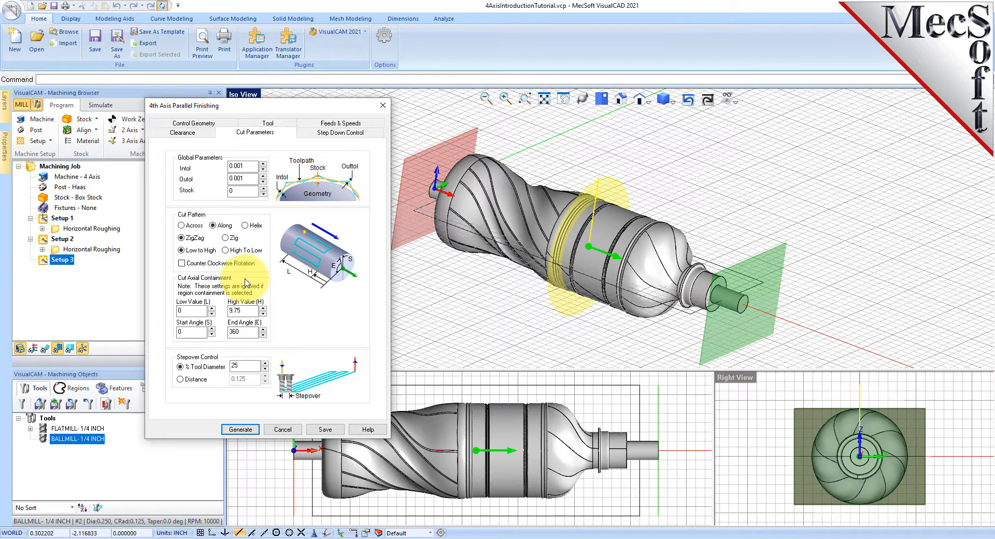
# Set the cut's axial containment to a low value of 0.5 and a high value of 9.25, and check it against the bottle
pyautogui.doubleClick(188, 311)
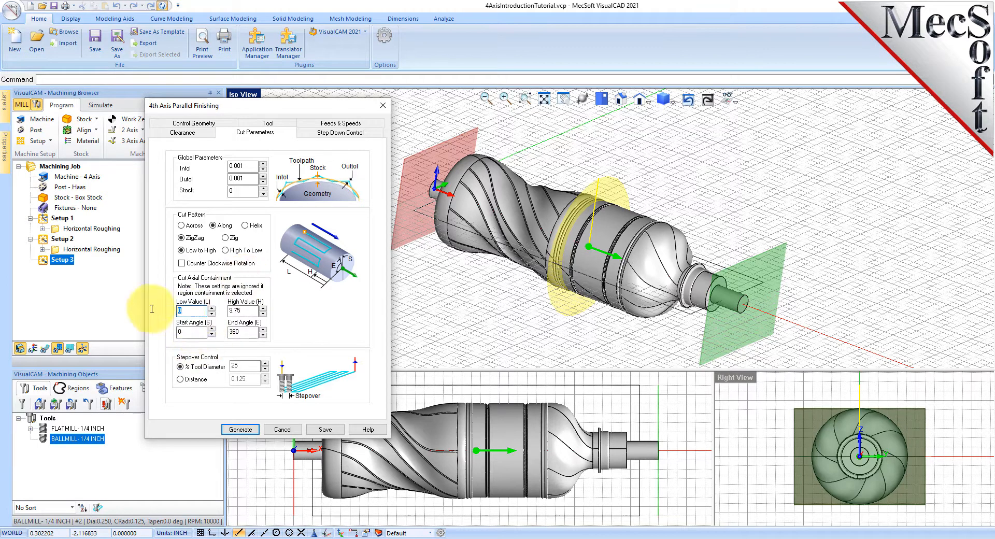
pyautogui.write('0.5')
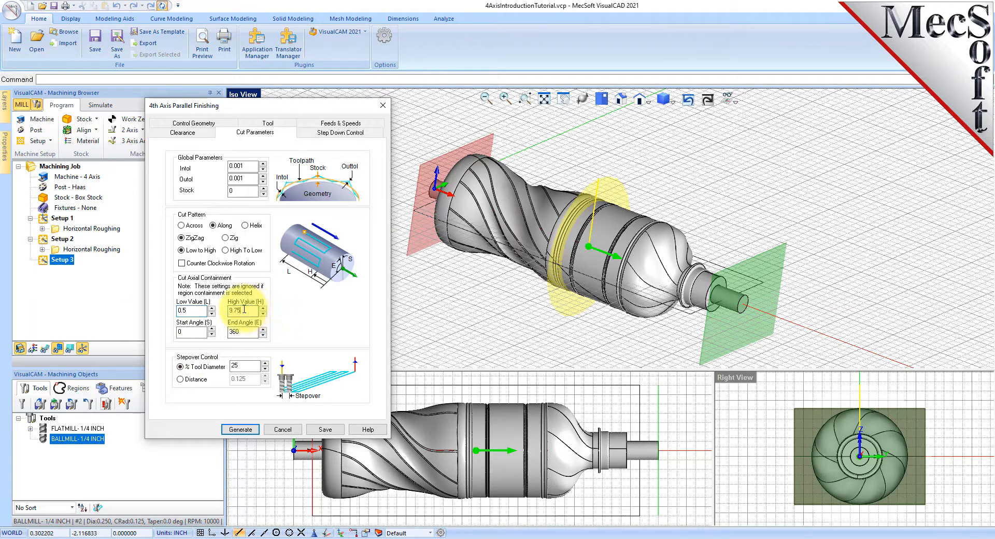
pyautogui.moveTo(244, 311); pyautogui.dragTo(207, 312)
pyautogui.write('8')
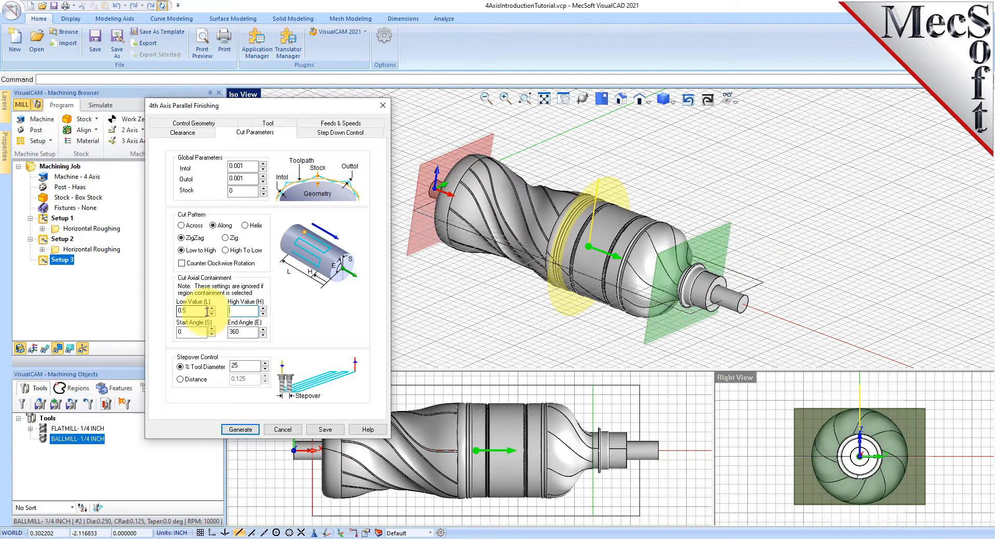
pyautogui.write('9.25')
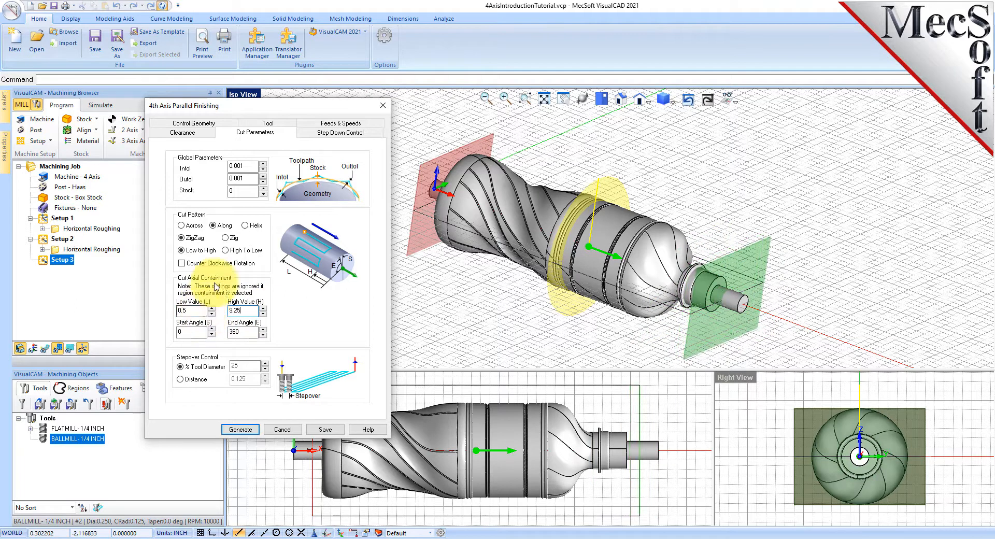
pyautogui.moveTo(303, 106); pyautogui.dragTo(202, 127)
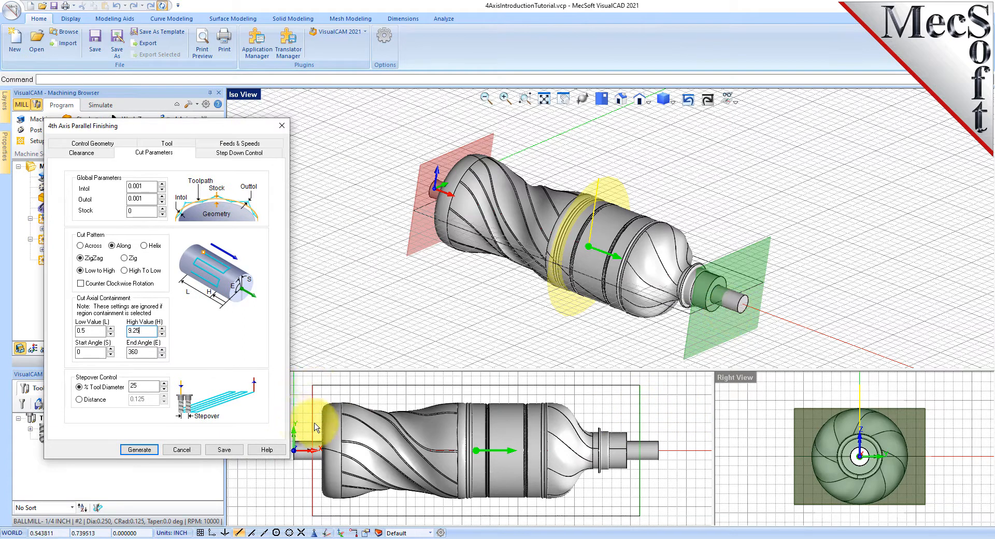
# Check the containment start and end angles, set the stepover to 15% of tool diameter, and generate the finishing toolpath
pyautogui.doubleClick(86, 352)
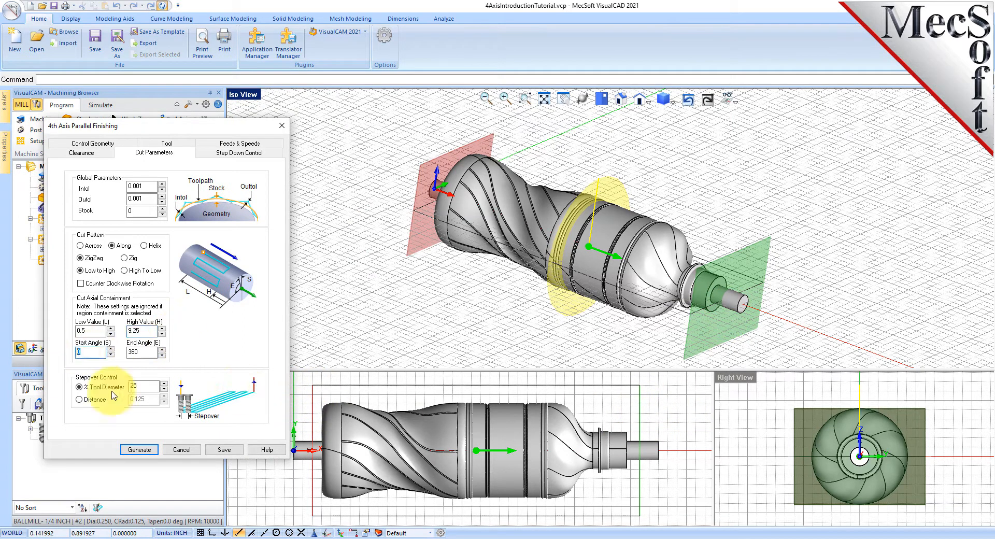
pyautogui.doubleClick(144, 352)
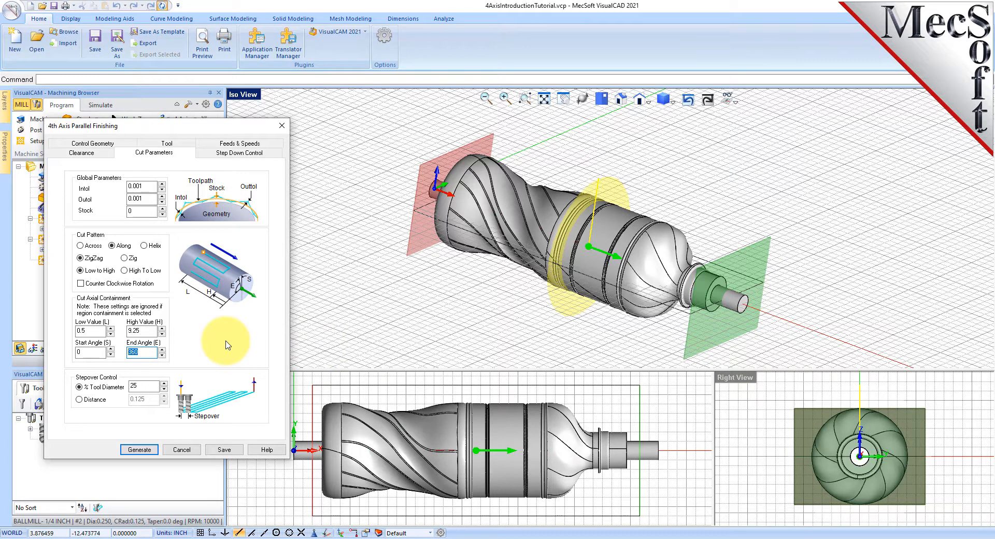
pyautogui.doubleClick(146, 386)
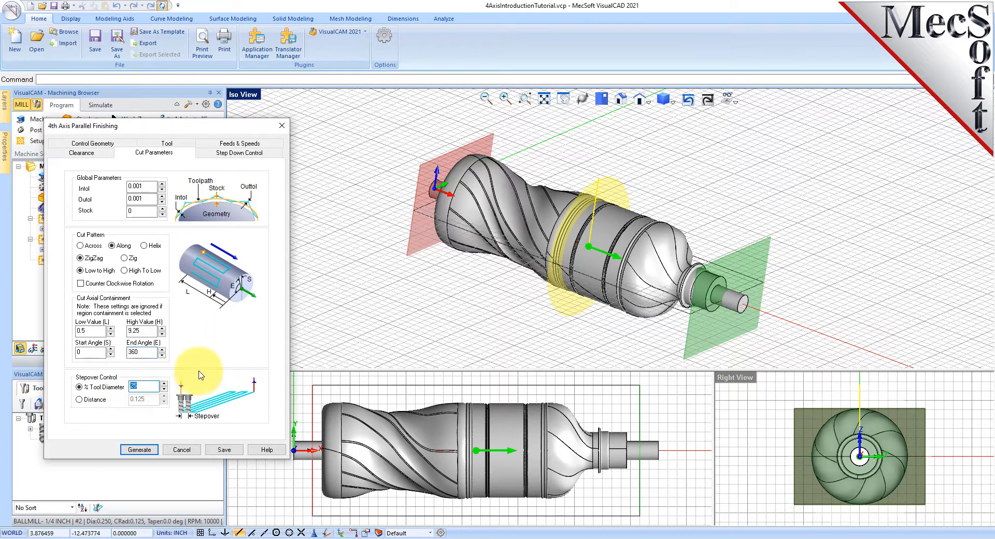
pyautogui.write('15')
pyautogui.click(139, 449)
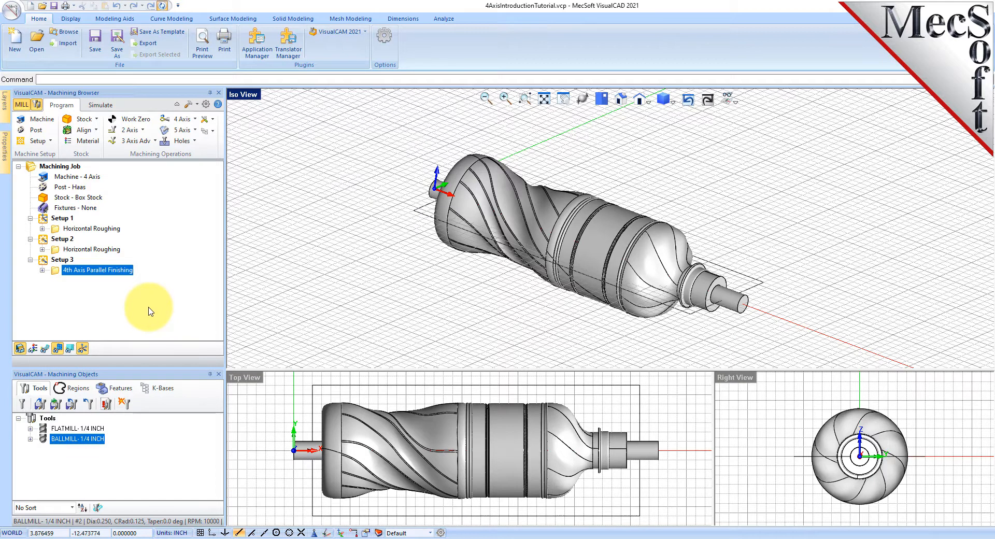
# Simulate the 4th Axis Parallel Finishing operation and briefly show its toolpath over the finished bottle
pyautogui.click(103, 106)
pyautogui.click(105, 130)
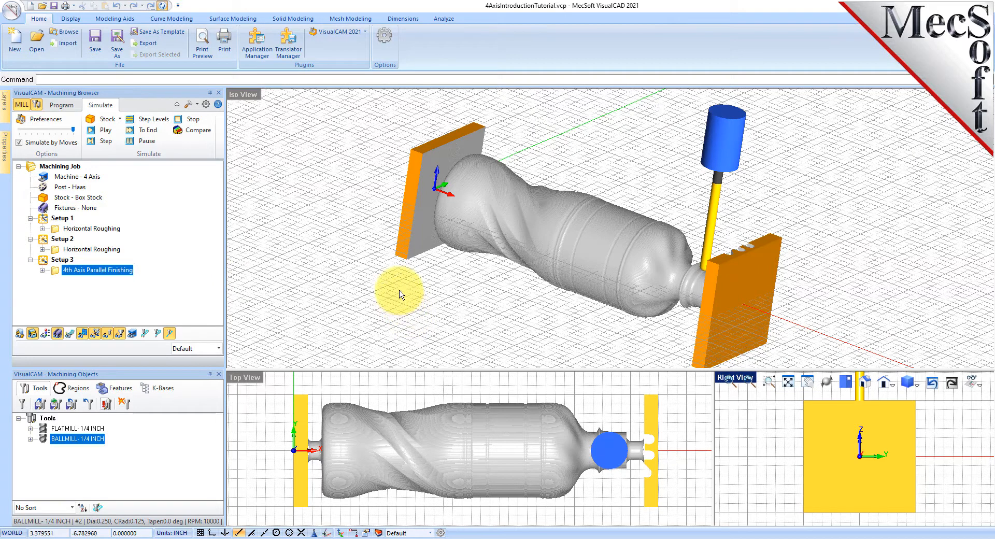
pyautogui.click(70, 334)
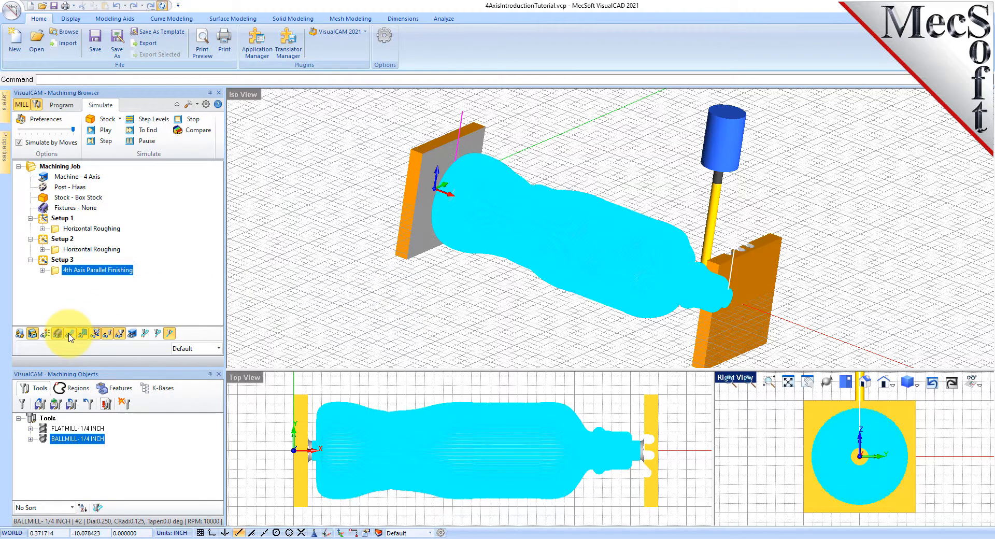
pyautogui.click(70, 334)
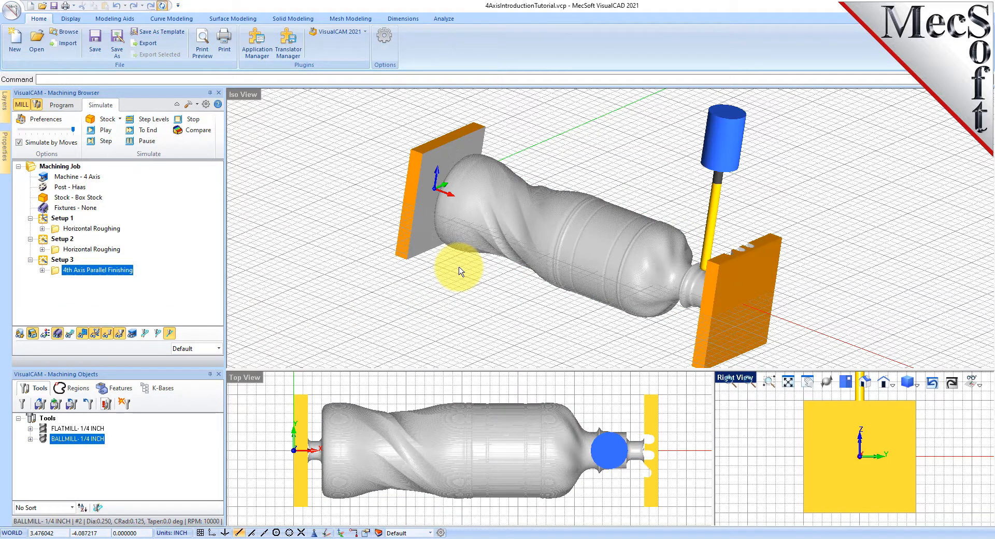
# Post the entire machining job with the Haas post to 4AxisIntroductionTutorial.nc
pyautogui.click(61, 106)
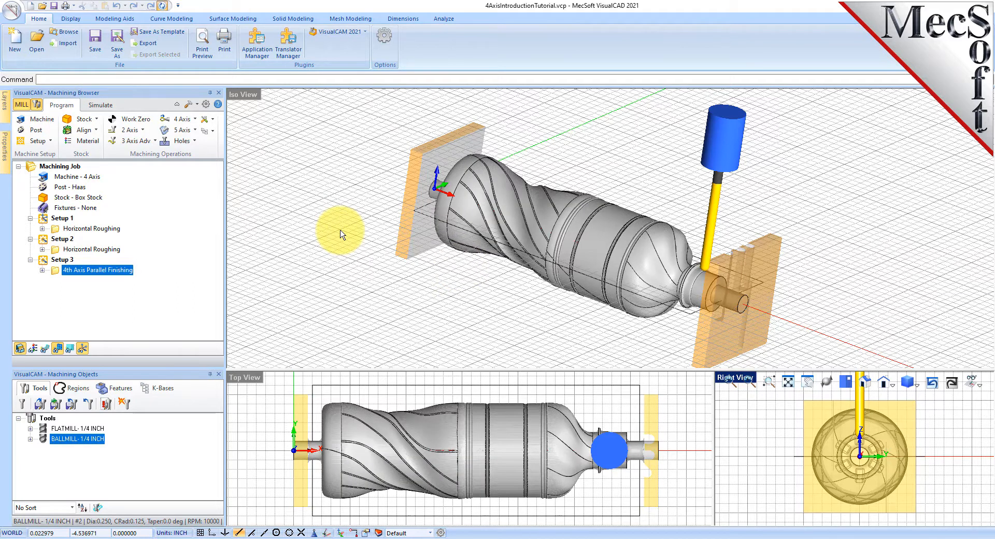
pyautogui.click(64, 169)
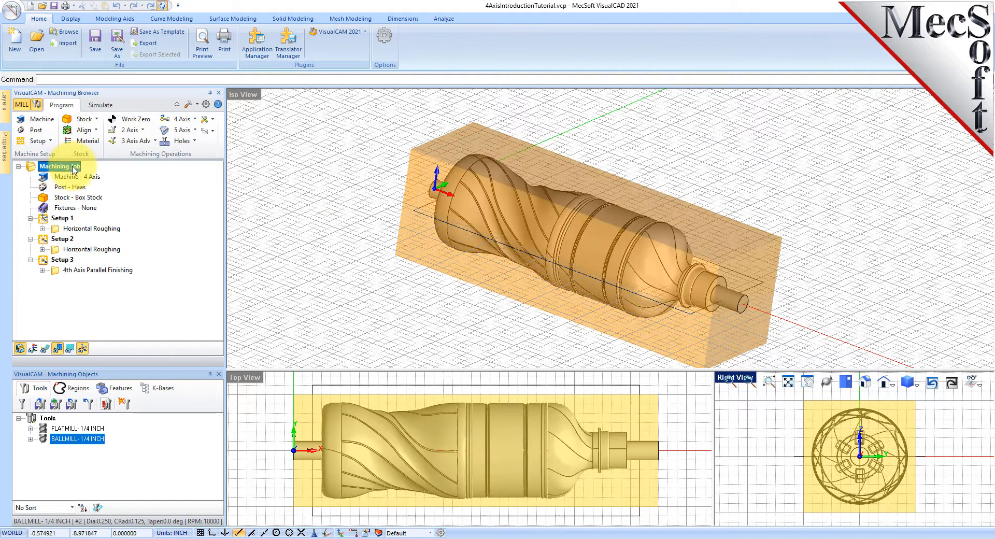
pyautogui.rightClick(74, 169)
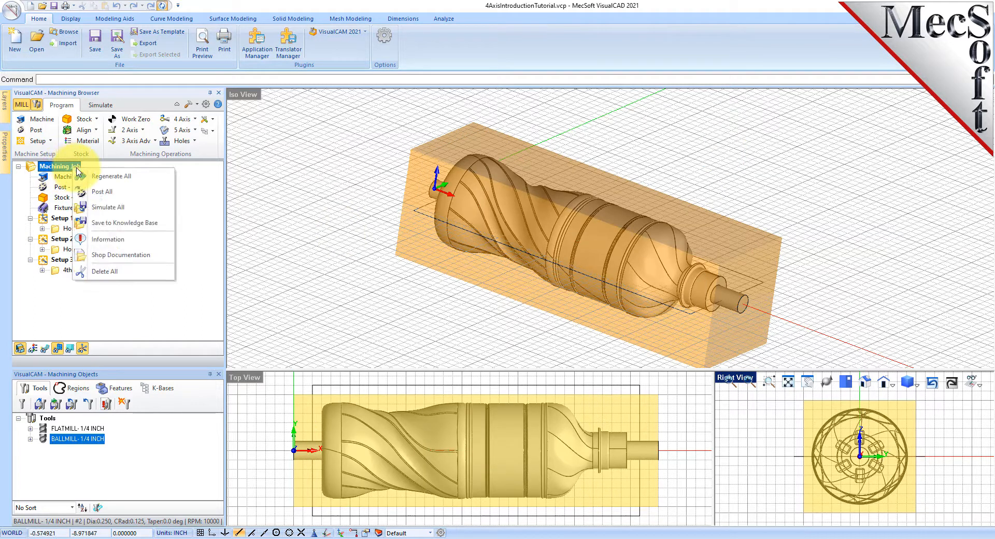
pyautogui.click(124, 193)
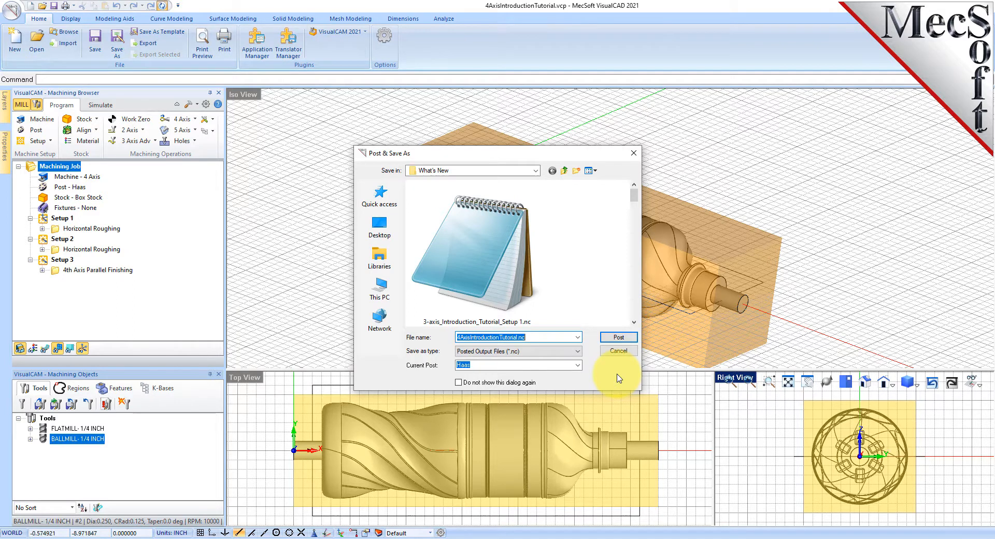
pyautogui.click(619, 337)
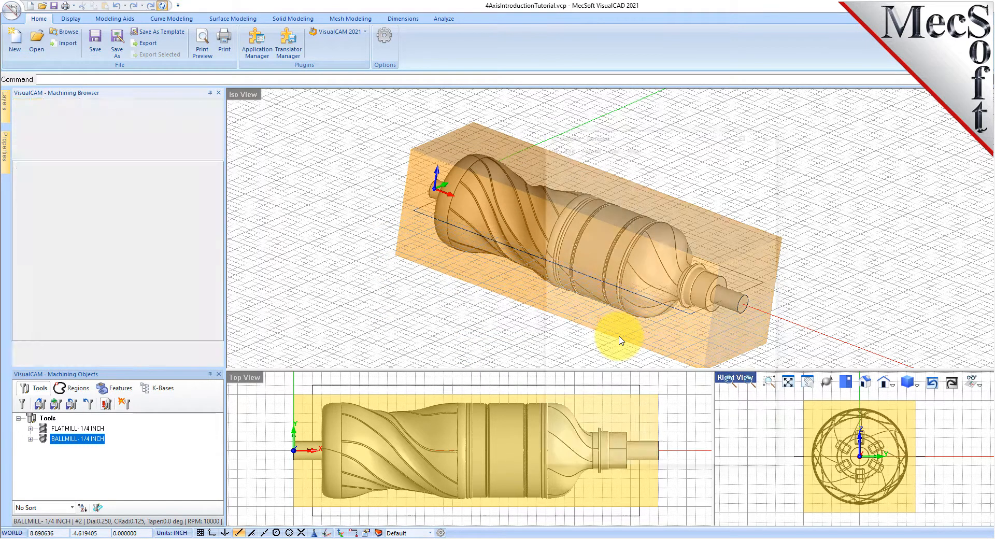
# Examine the A-axis rotation values in the posted G-code in Notepad and close the file
pyautogui.moveTo(777, 159); pyautogui.dragTo(764, 348)
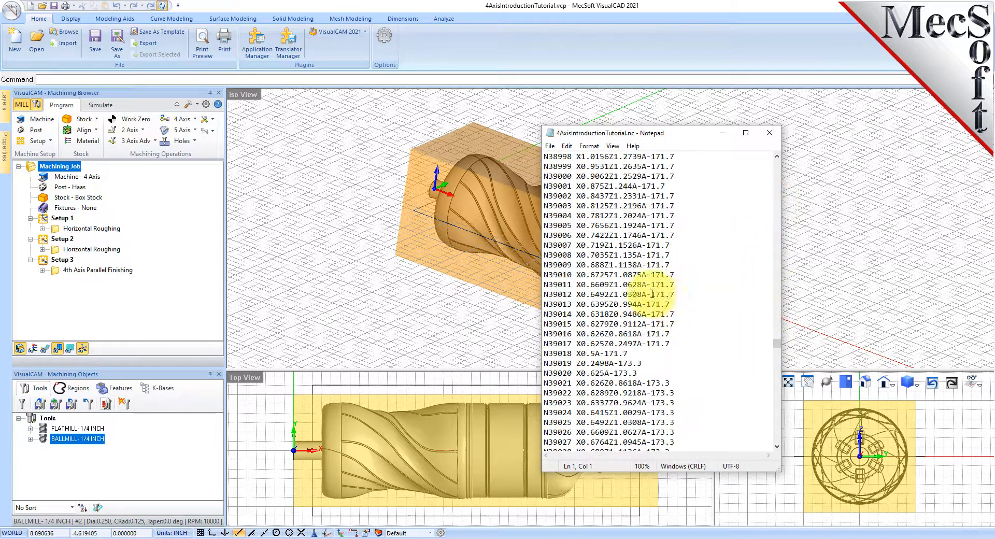
pyautogui.moveTo(641, 295); pyautogui.dragTo(682, 295)
pyautogui.scroll(-1, 710, 291)
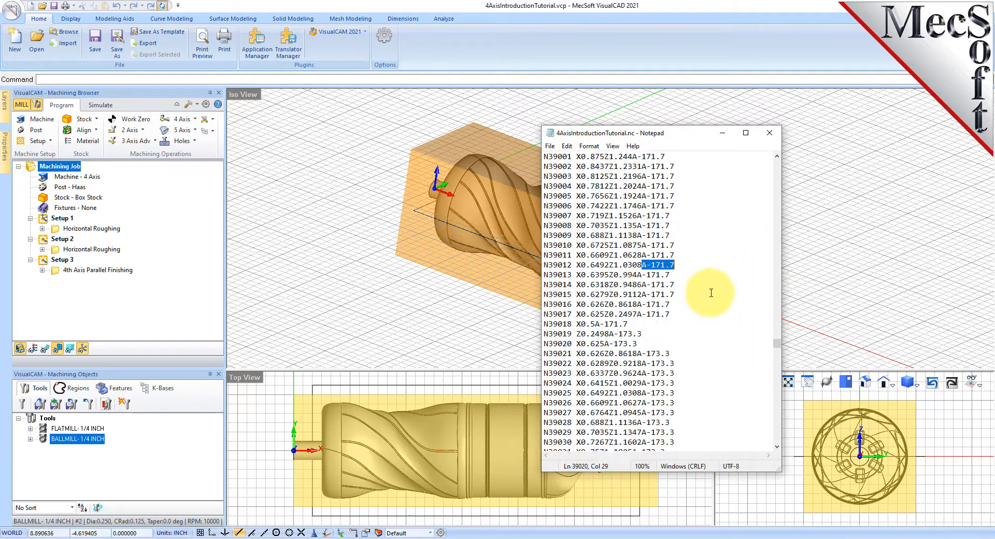
pyautogui.click(770, 133)
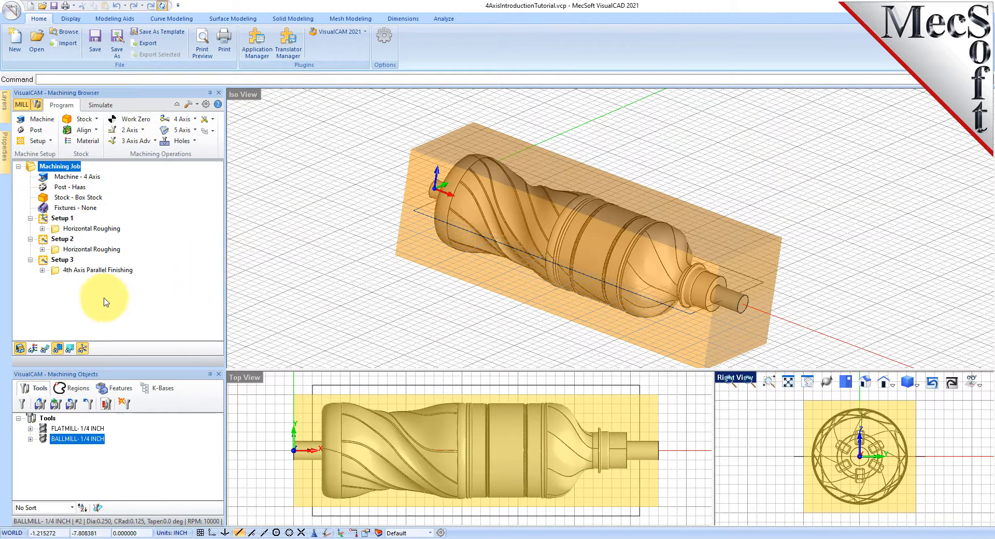
# Look at the commands for posting Setup 2 and Setup 1 individually, without running them
pyautogui.click(64, 239)
pyautogui.rightClick(66, 244)
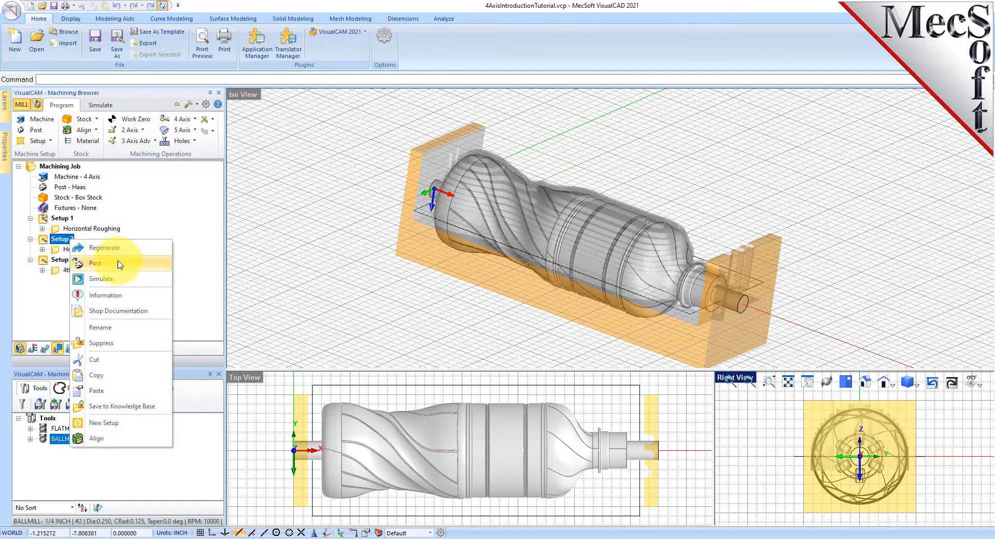
pyautogui.click(63, 218)
pyautogui.rightClick(65, 220)
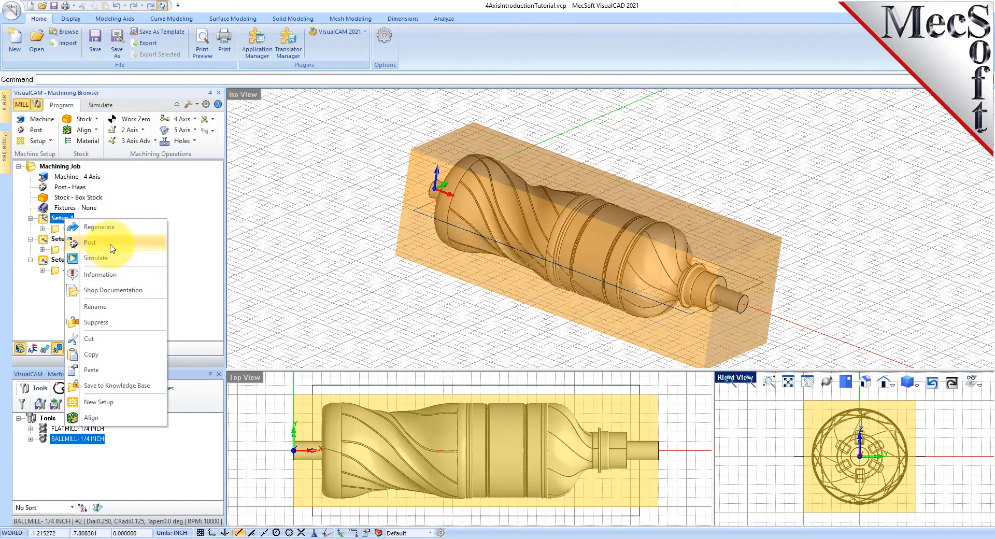
pyautogui.click(186, 236)
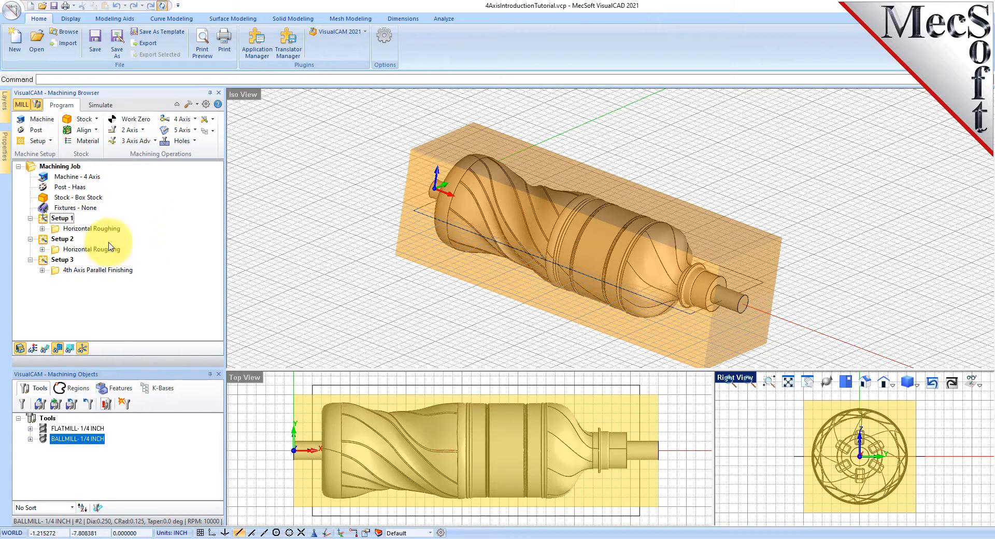
# Select the Horizontal Roughing operations of Setup 1 and Setup 2 together and bring up their posting options
pyautogui.click(65, 249)
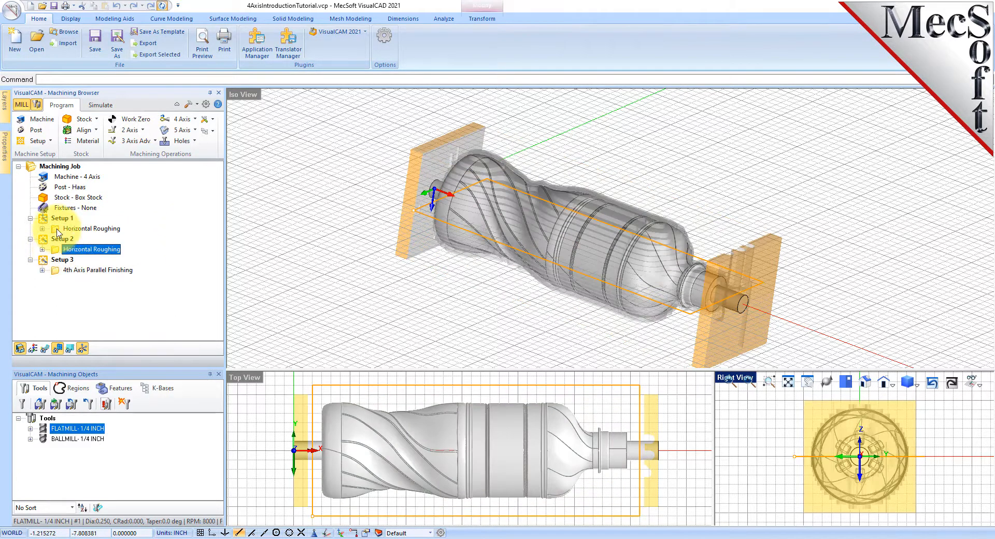
pyautogui.keyDown('ctrl'); pyautogui.click(90, 229); pyautogui.keyUp('ctrl')
pyautogui.rightClick(111, 230)
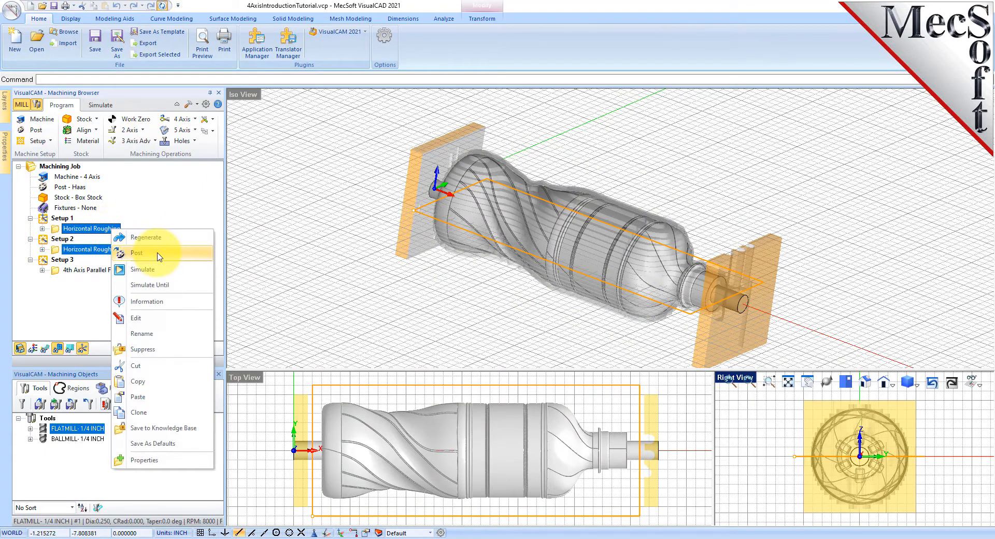